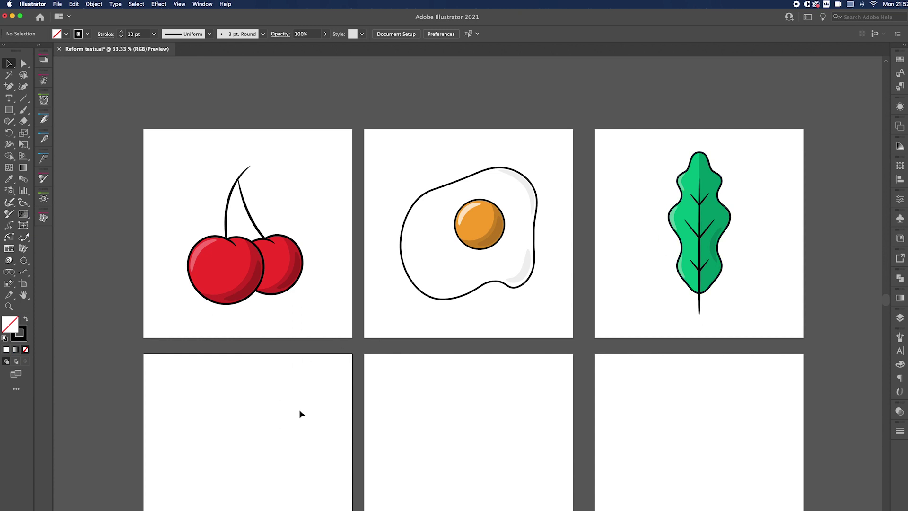
- Draw a circle about 552 px across on the empty artboard below the cherries and centre it on the artboard
{"action": "left_click_drag", "start_coordinate": [271, 434], "coordinate": [353, 365]}
{"action": "left_click_drag", "start_coordinate": [300, 395], "coordinate": [365, 377]}
{"action": "key", "text": "super+equal"}
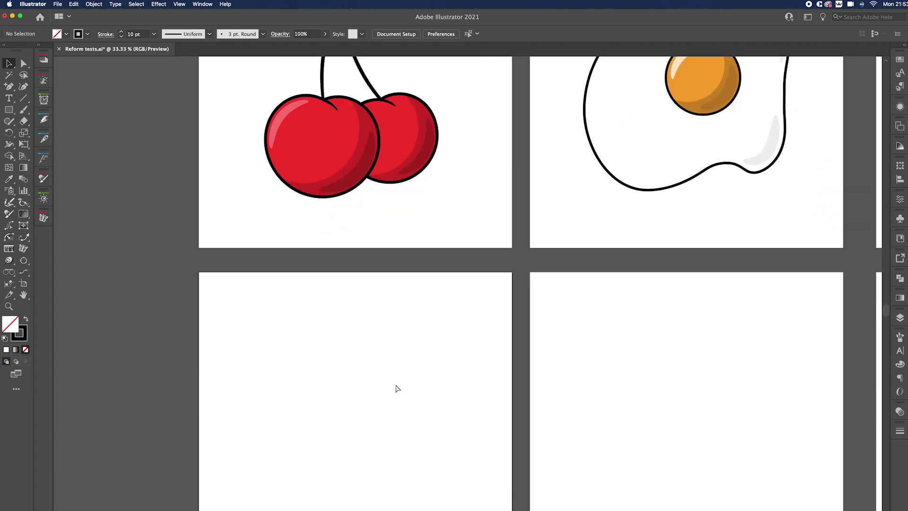
{"action": "left_click_drag", "start_coordinate": [313, 428], "coordinate": [388, 323]}
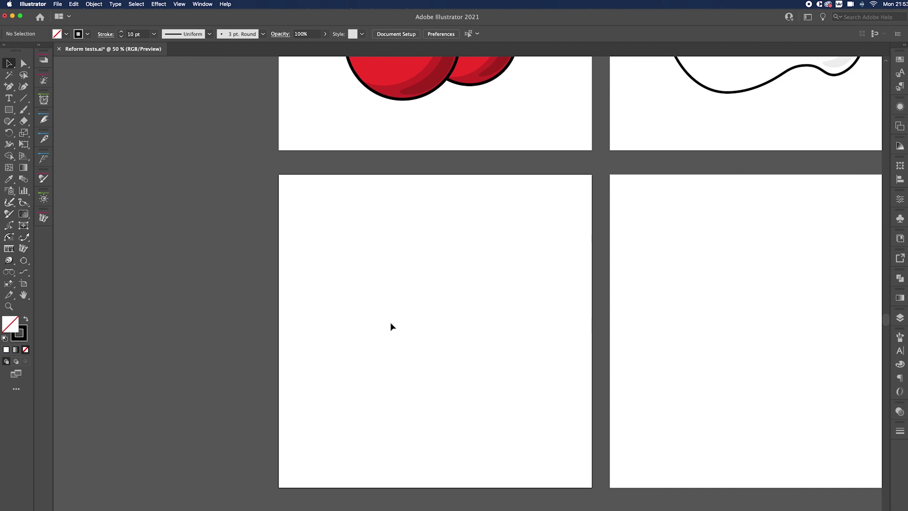
{"action": "key", "text": "l"}
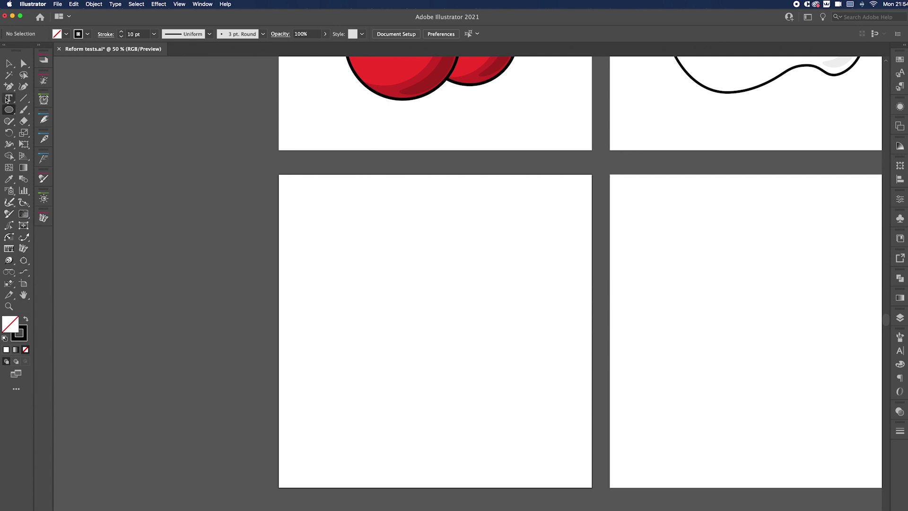
{"action": "left_click_drag", "start_coordinate": [377, 278], "coordinate": [544, 437]}
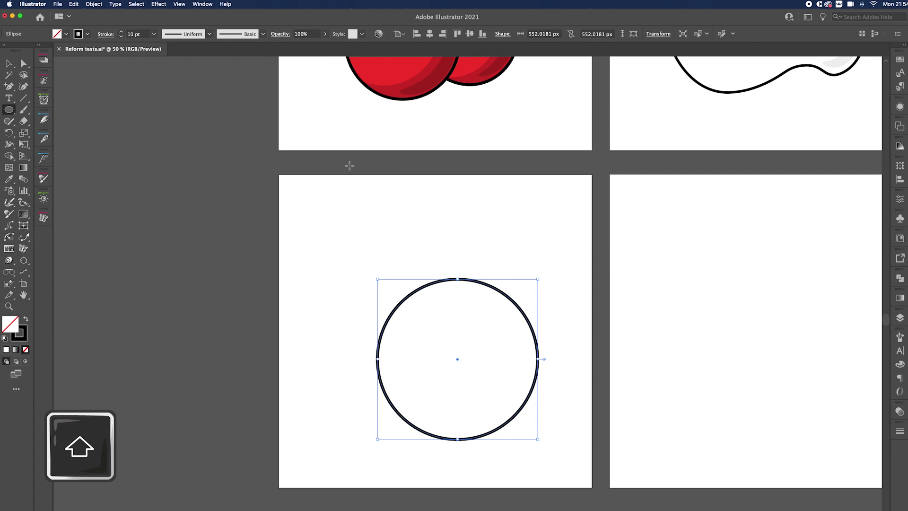
{"action": "left_click", "coordinate": [442, 34]}
{"action": "left_click", "coordinate": [470, 34]}
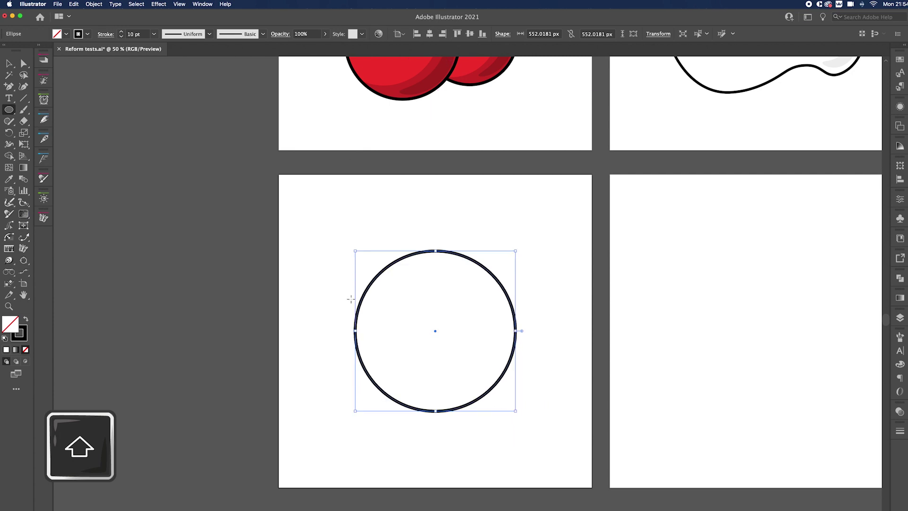
- Show the Astute Graphics Reform panel beside the artboard and activate the Reform tool for the selected circle
{"action": "key", "text": "v"}
{"action": "left_click", "coordinate": [202, 4]}
{"action": "mouse_move", "coordinate": [291, 136]}
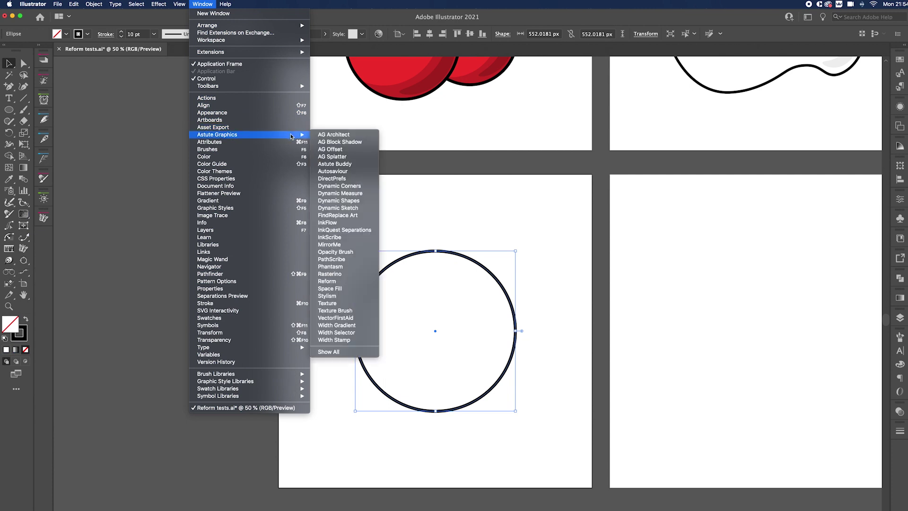
{"action": "left_click", "coordinate": [342, 282]}
{"action": "left_click_drag", "start_coordinate": [169, 238], "coordinate": [184, 243]}
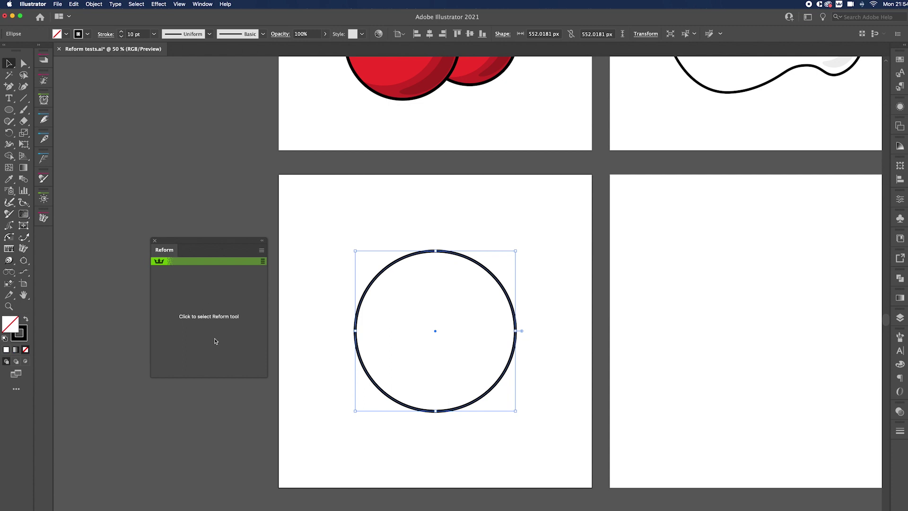
{"action": "left_click", "coordinate": [190, 285]}
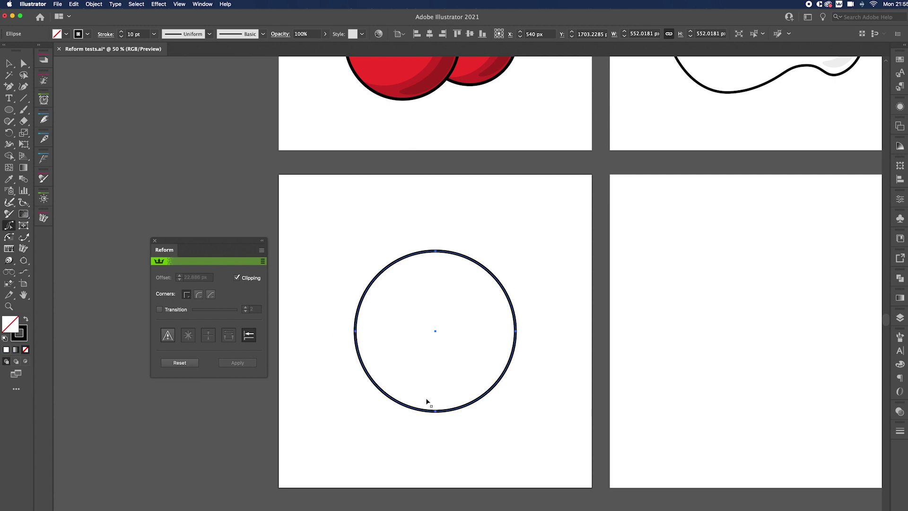
- Reform the circle's left side outward by about 155 px, with the fixed point moved to the top anchor, and apply it
{"action": "left_click_drag", "start_coordinate": [355, 330], "coordinate": [325, 335]}
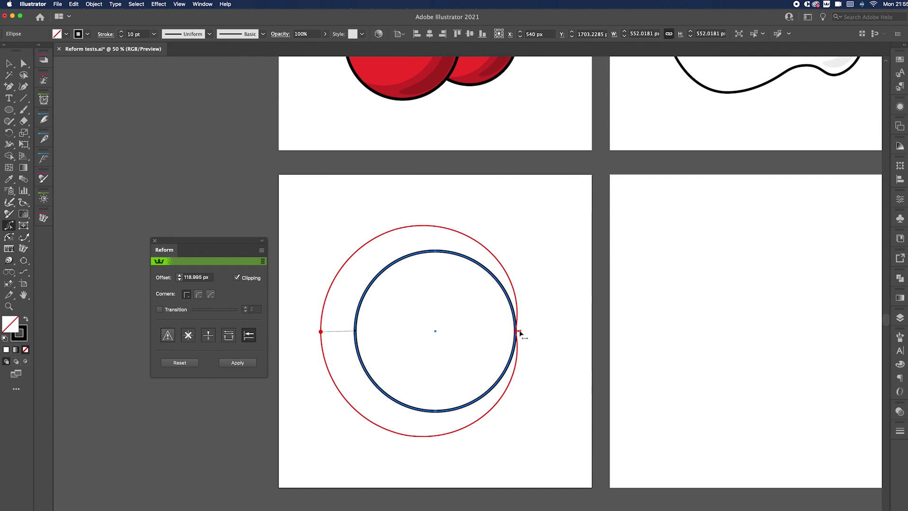
{"action": "mouse_move", "coordinate": [519, 333]}
{"action": "left_mouse_down"}
{"action": "mouse_move", "coordinate": [462, 278]}
{"action": "mouse_move", "coordinate": [436, 274]}
{"action": "left_mouse_up"}
{"action": "left_click_drag", "start_coordinate": [519, 331], "coordinate": [451, 257]}
{"action": "left_click_drag", "start_coordinate": [519, 332], "coordinate": [478, 261]}
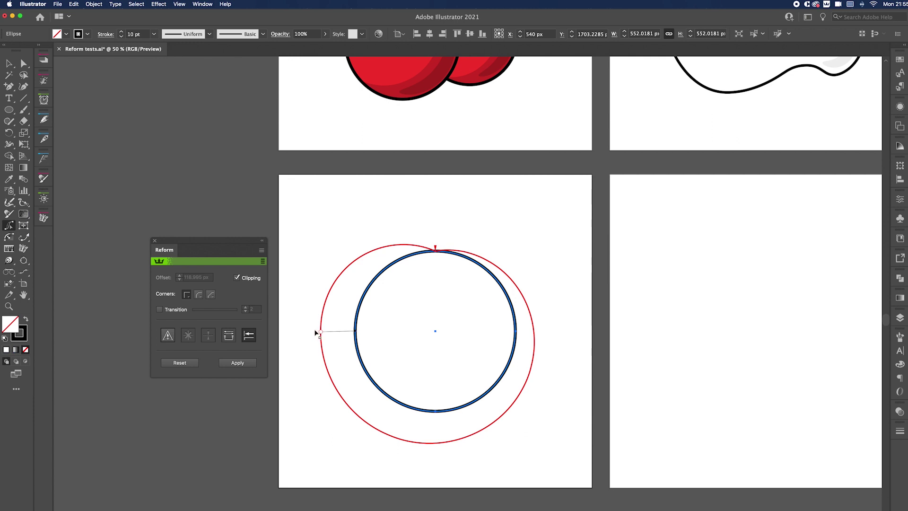
{"action": "left_click_drag", "start_coordinate": [318, 332], "coordinate": [312, 333]}
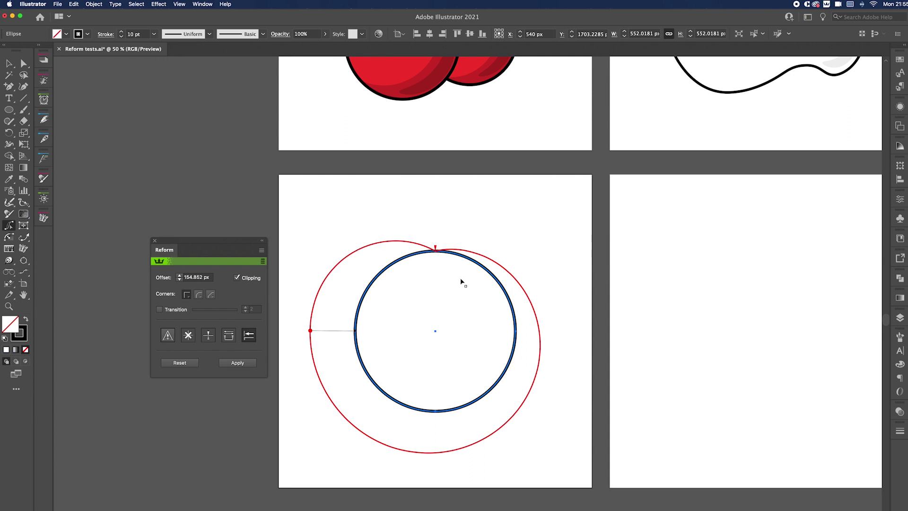
{"action": "key", "text": "Return"}
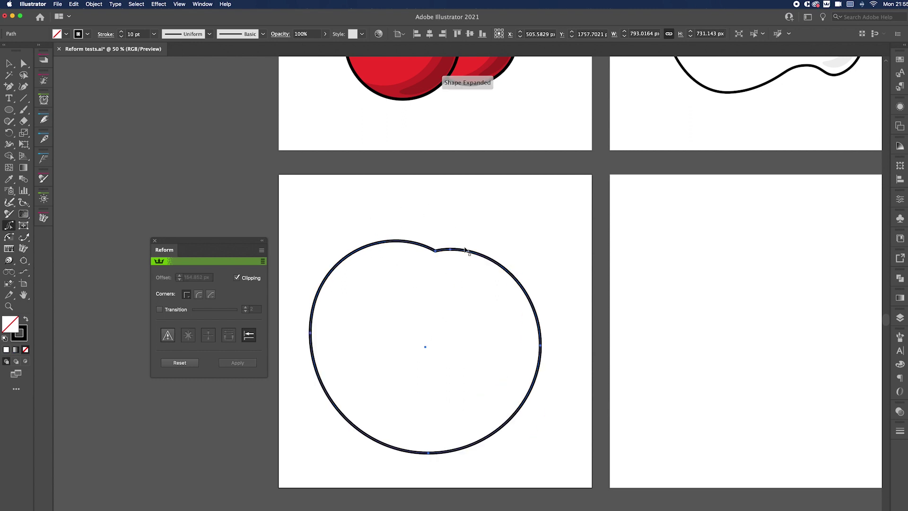
- Centre the reformed shape on the artboard and scale it down proportionally to about 740 × 682 px
{"action": "key", "text": "v"}
{"action": "left_click", "coordinate": [407, 225]}
{"action": "left_click", "coordinate": [411, 241]}
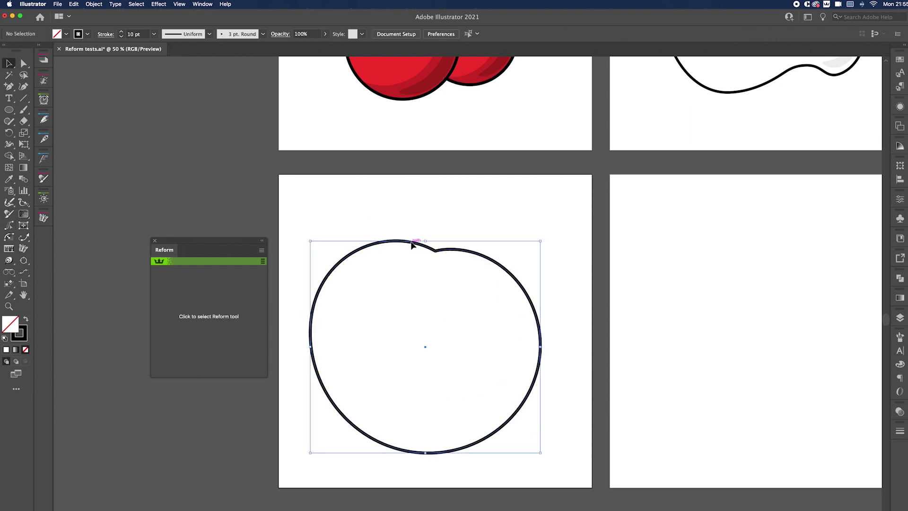
{"action": "left_click", "coordinate": [430, 33]}
{"action": "left_click", "coordinate": [470, 33]}
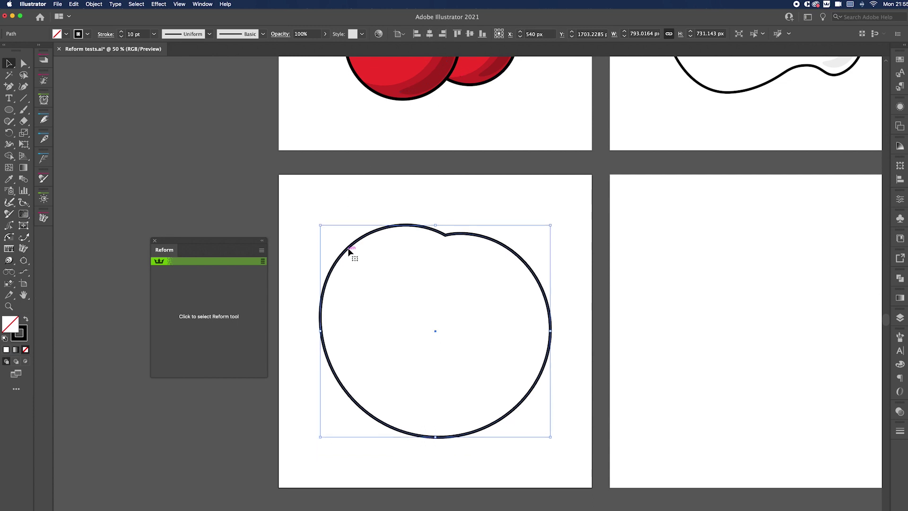
{"action": "left_click_drag", "start_coordinate": [549, 224], "coordinate": [543, 233]}
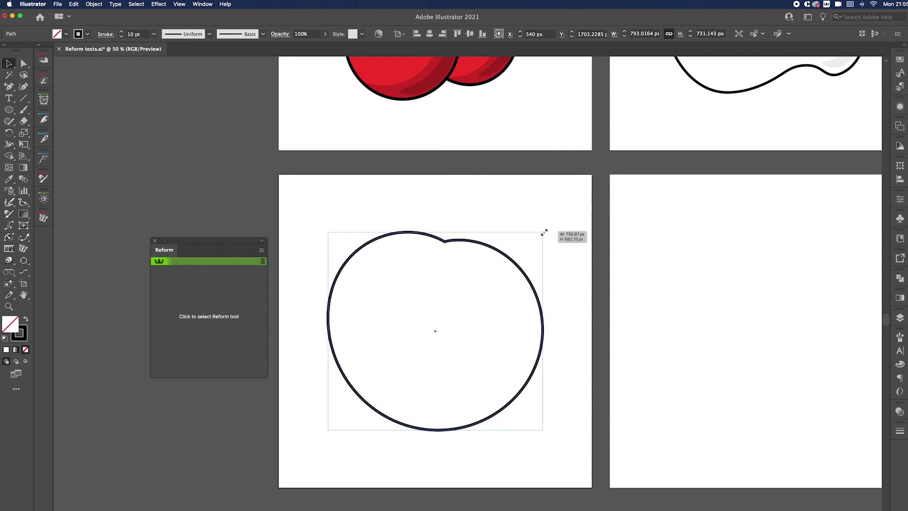
{"action": "left_click", "coordinate": [553, 229]}
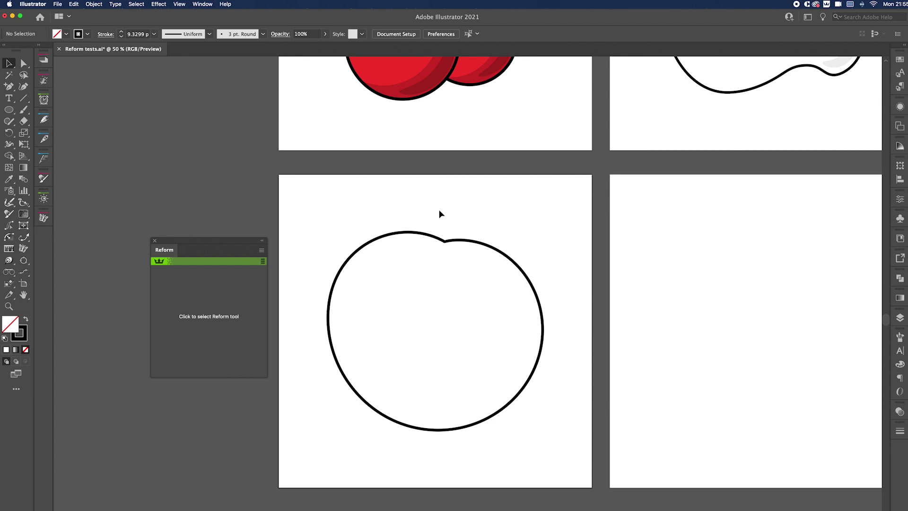
- Cut the fruit outline at the notch anchor point at its top
{"action": "key", "text": "a"}
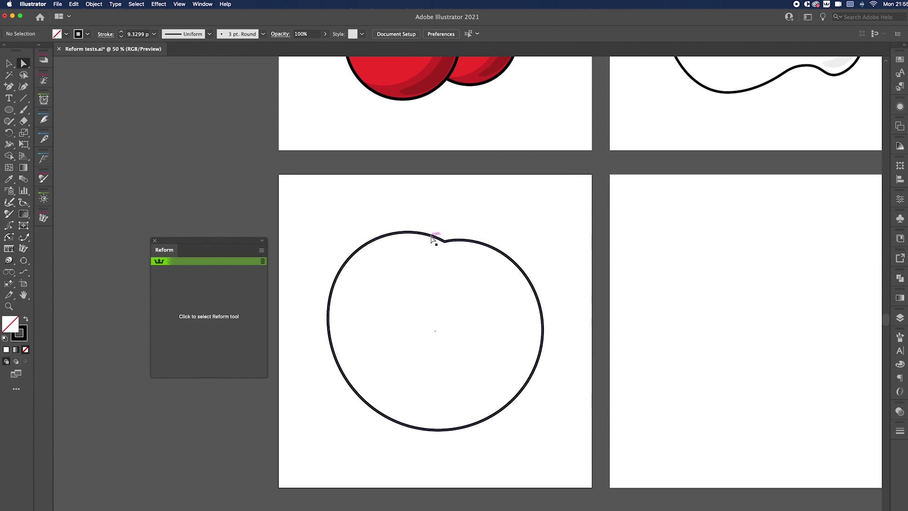
{"action": "left_click", "coordinate": [22, 62]}
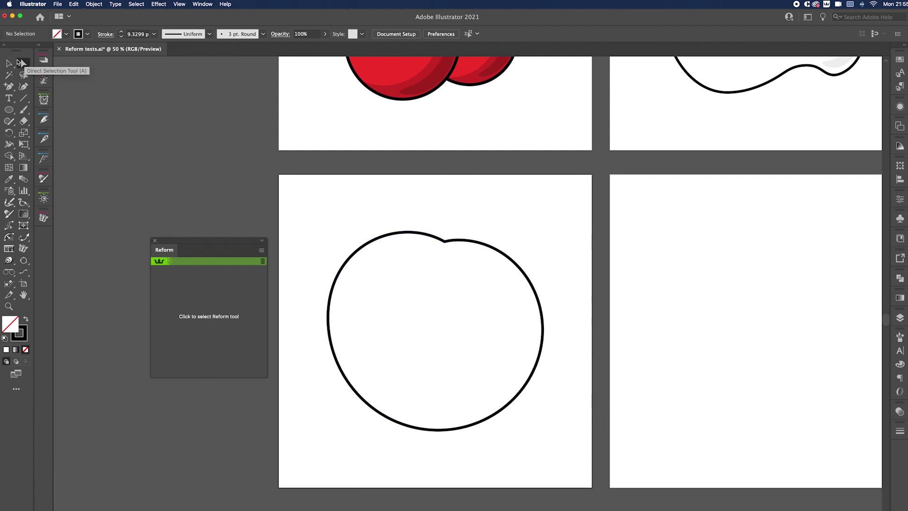
{"action": "left_click", "coordinate": [429, 238]}
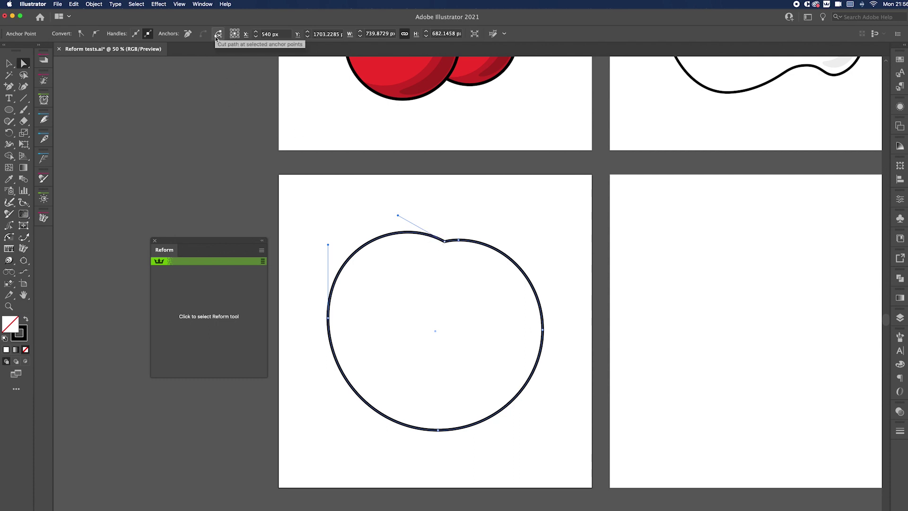
{"action": "left_click", "coordinate": [201, 5]}
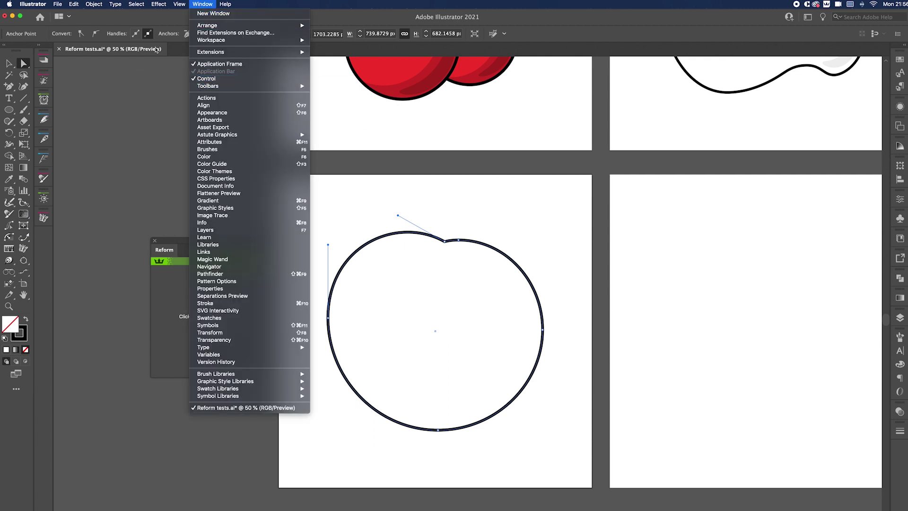
{"action": "key", "text": "Escape"}
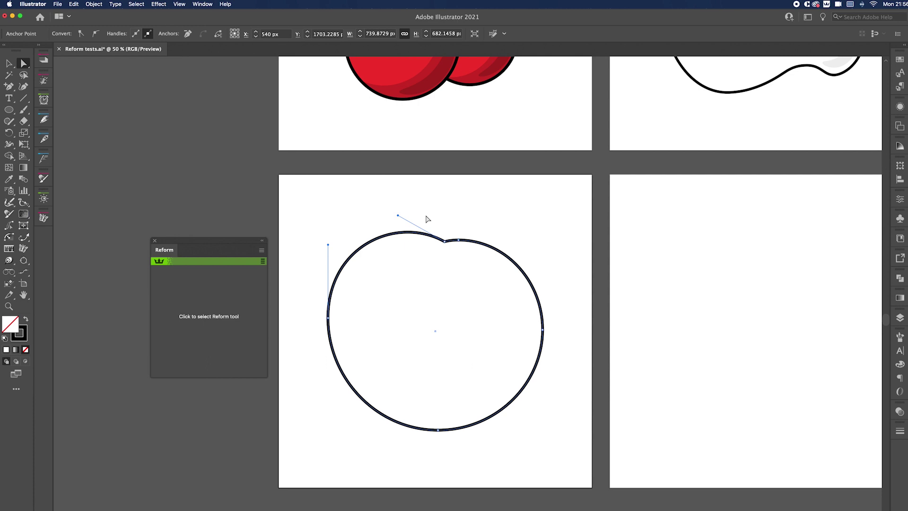
{"action": "left_click", "coordinate": [444, 242]}
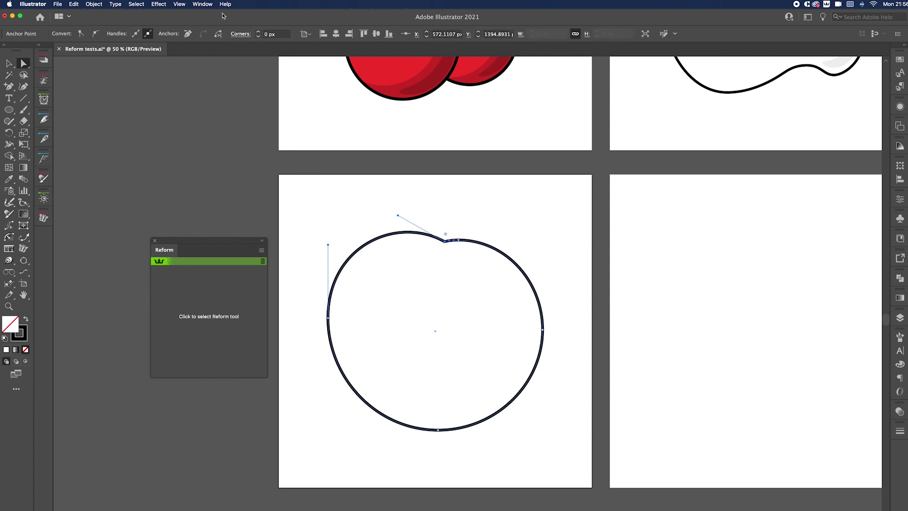
{"action": "left_click", "coordinate": [218, 34]}
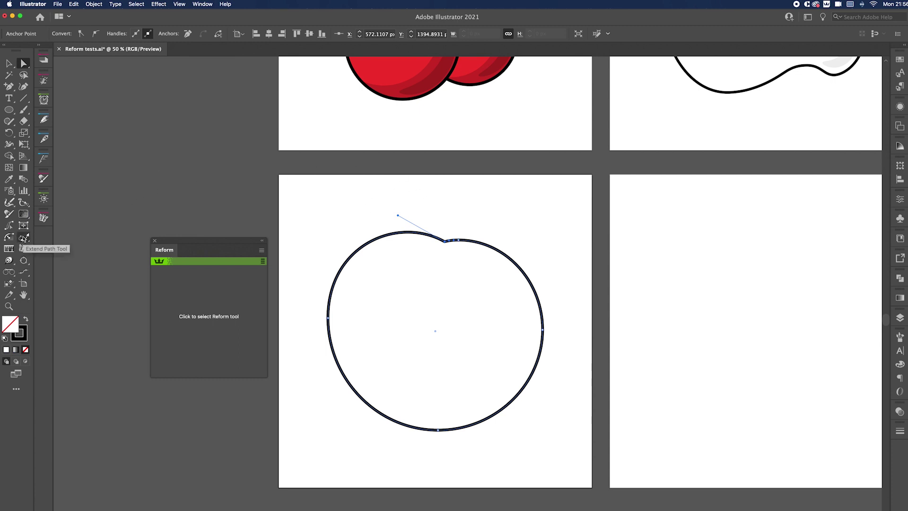
- Extend the cut path from the notch with the Extend Path Tool, curving it down and right into the fruit
{"action": "left_click", "coordinate": [24, 240]}
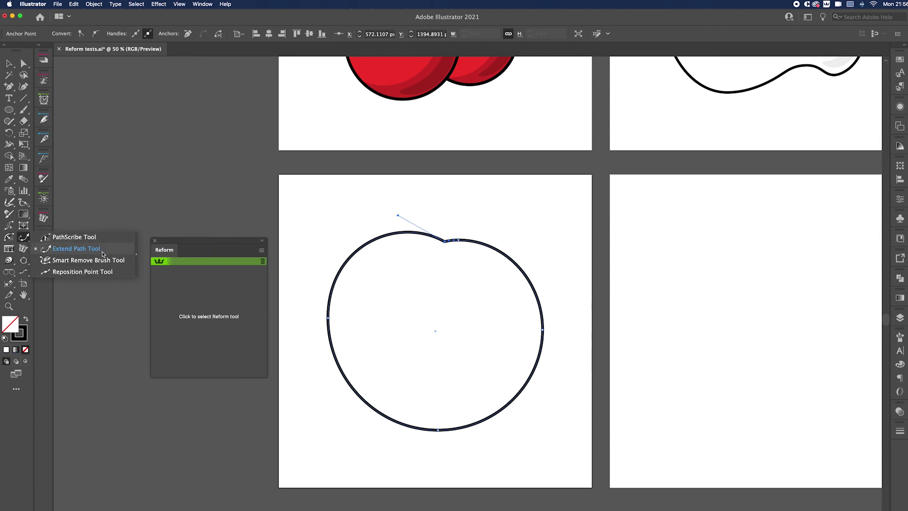
{"action": "left_click", "coordinate": [92, 248]}
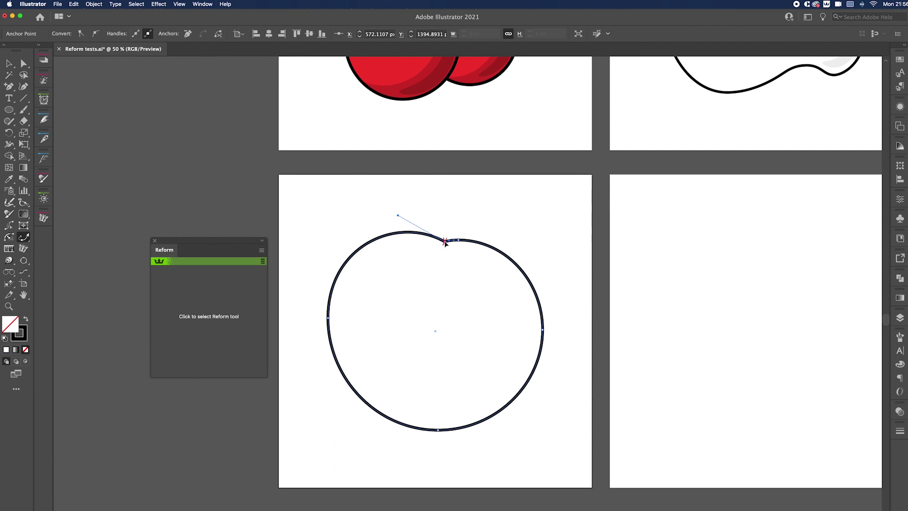
{"action": "left_click_drag", "start_coordinate": [445, 243], "coordinate": [477, 273]}
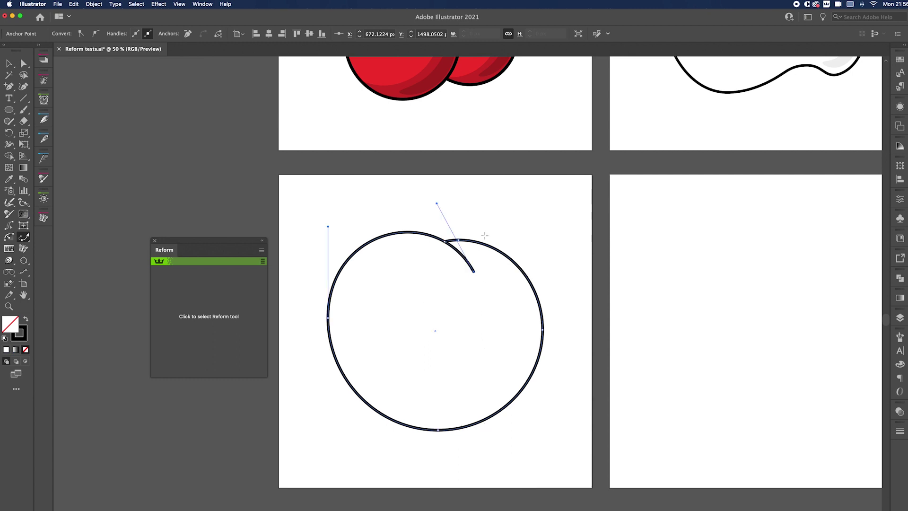
- Add an anchor point on the extended crease just below the notch and cut the path there
{"action": "key", "text": "super+equal"}
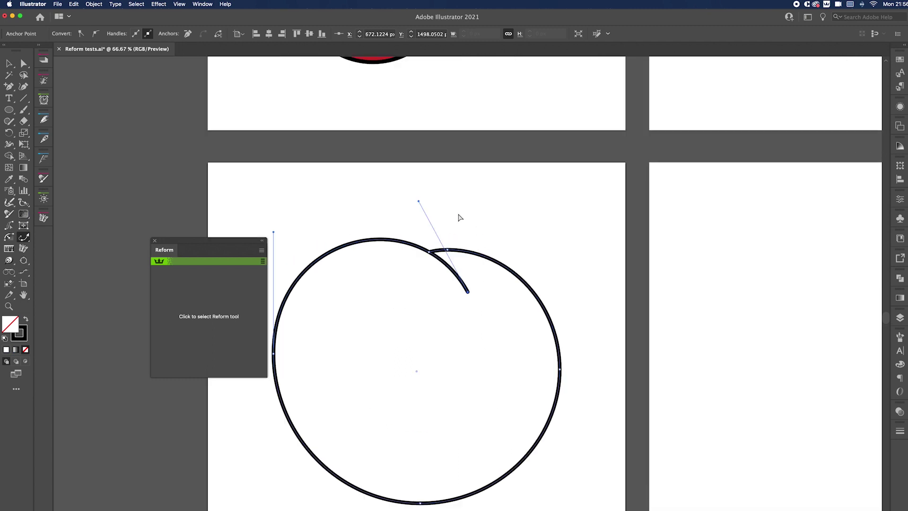
{"action": "left_click_drag", "start_coordinate": [391, 211], "coordinate": [429, 193]}
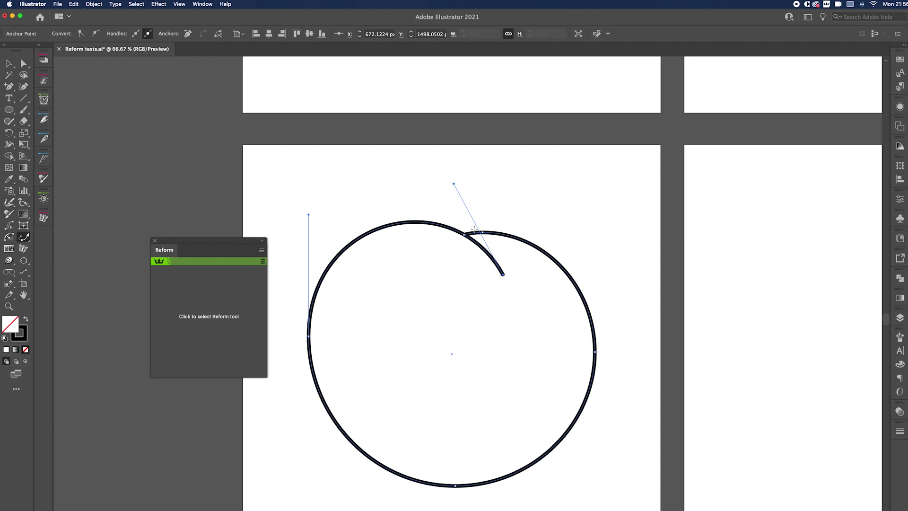
{"action": "key", "text": "plus"}
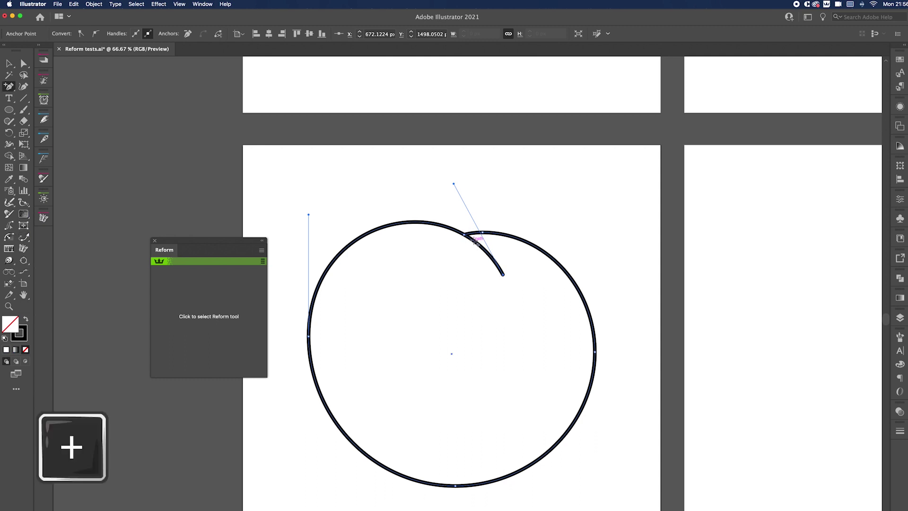
{"action": "left_click", "coordinate": [475, 242]}
{"action": "left_click", "coordinate": [217, 34]}
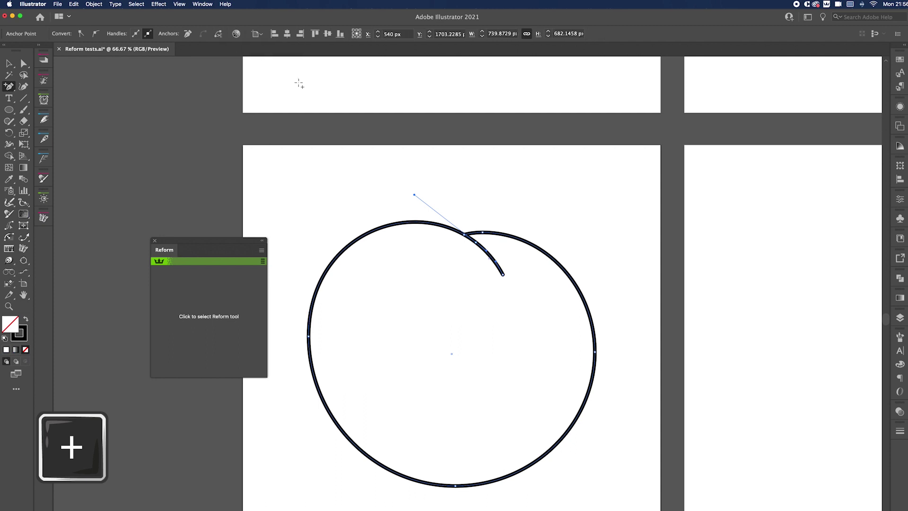
- Select the separated crease line and taper its inner end to a point with the Width Tool
{"action": "key", "text": "a"}
{"action": "left_click", "coordinate": [434, 171]}
{"action": "left_click", "coordinate": [486, 254]}
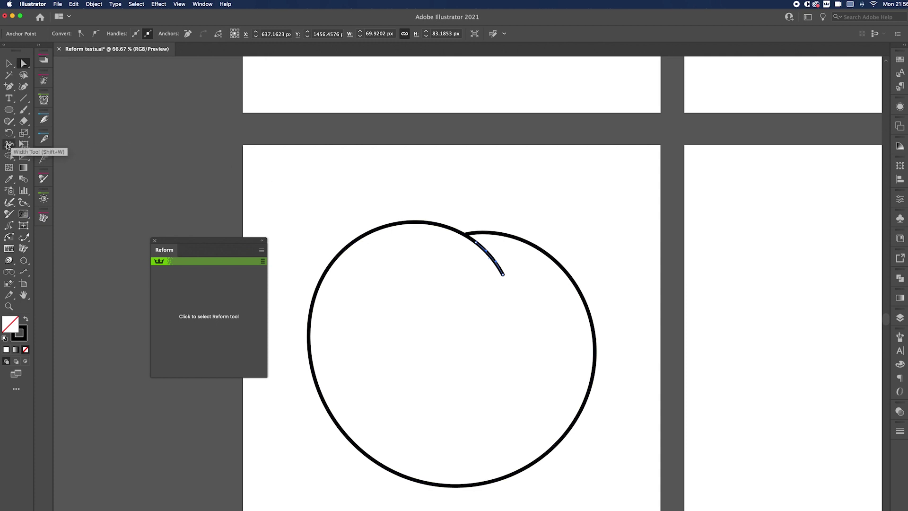
{"action": "left_click", "coordinate": [7, 144]}
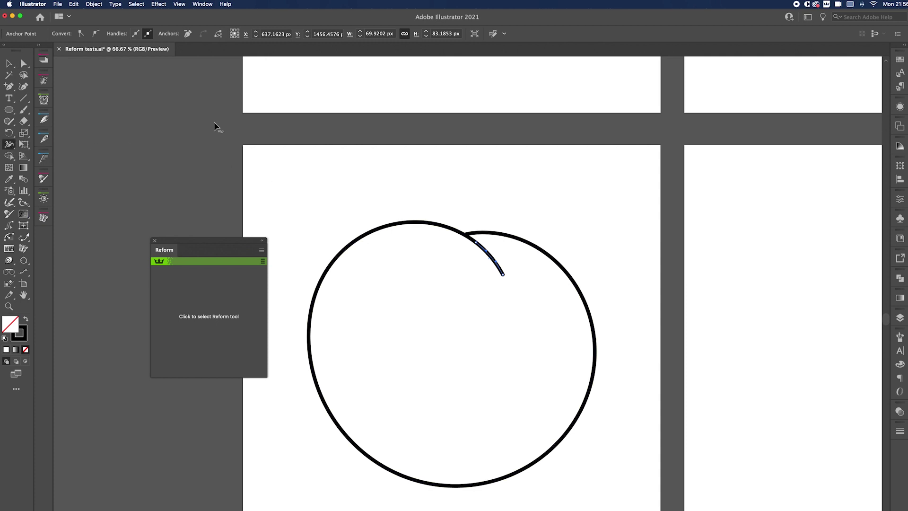
{"action": "left_click", "coordinate": [494, 284]}
{"action": "key", "text": "super+equal"}
{"action": "key", "text": "super+equal"}
{"action": "left_click_drag", "start_coordinate": [501, 332], "coordinate": [502, 333]}
{"action": "key", "text": "v"}
{"action": "left_click", "coordinate": [406, 349]}
{"action": "key", "text": "super+minus"}
{"action": "key", "text": "super+minus"}
{"action": "key", "text": "super+minus"}
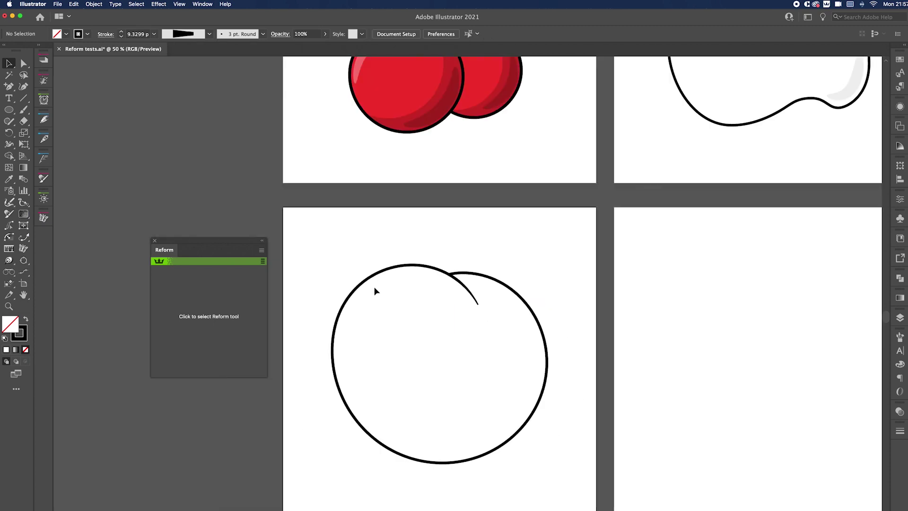
- Fill the fruit outline with the red swatch, leaving its black stroke and the separate crease line in place
{"action": "left_click_drag", "start_coordinate": [316, 237], "coordinate": [368, 278]}
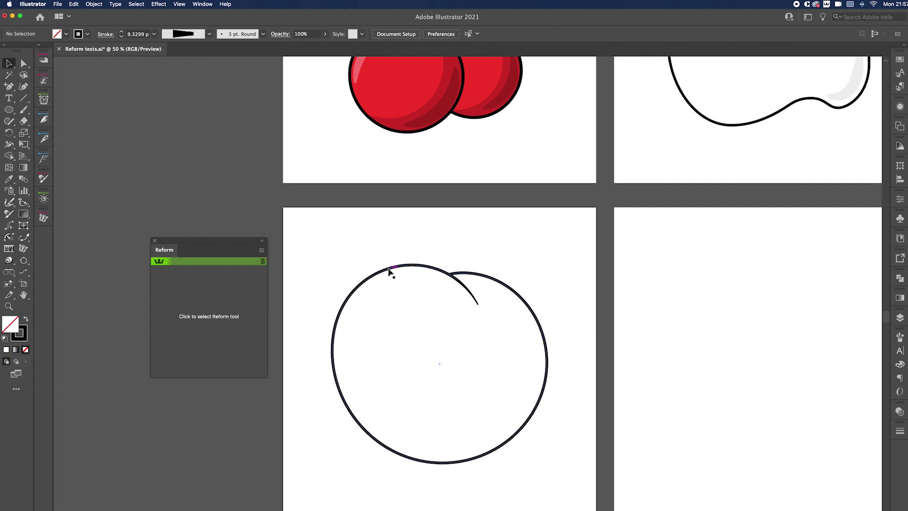
{"action": "left_click", "coordinate": [386, 269]}
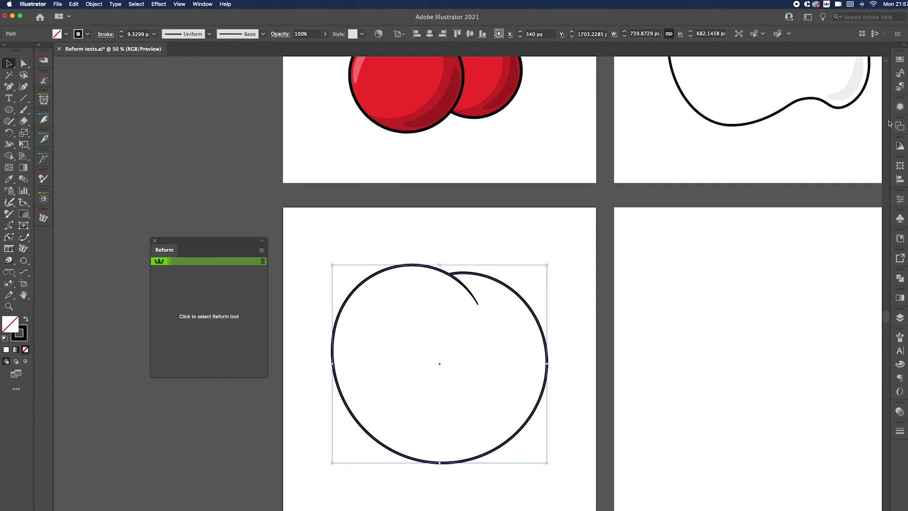
{"action": "left_click", "coordinate": [900, 59]}
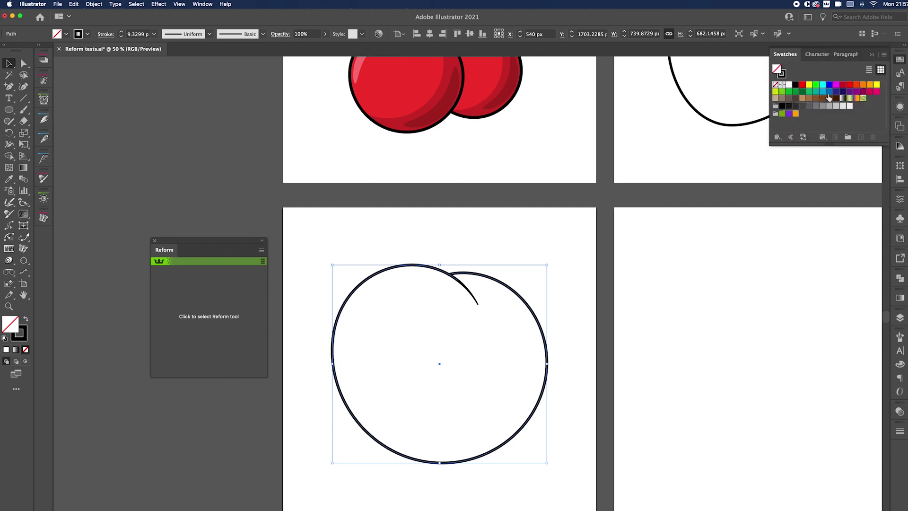
{"action": "left_click", "coordinate": [850, 86]}
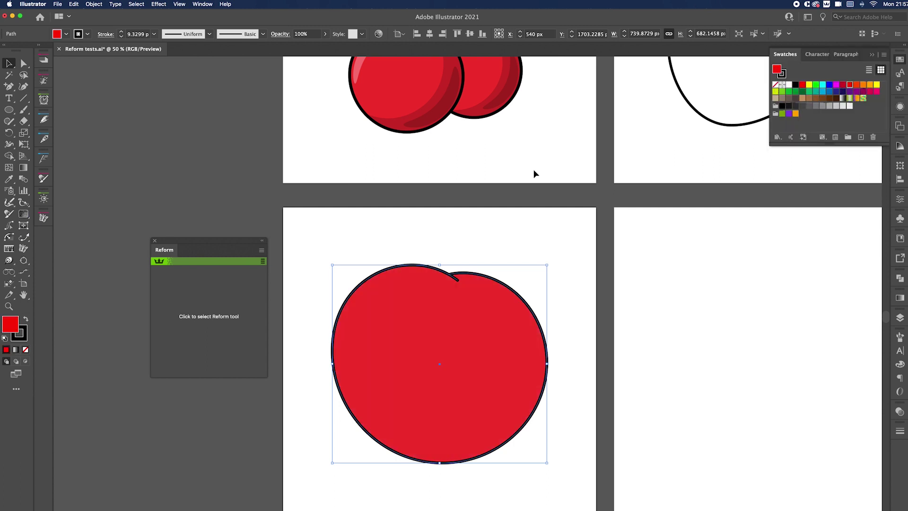
{"action": "left_click", "coordinate": [415, 246]}
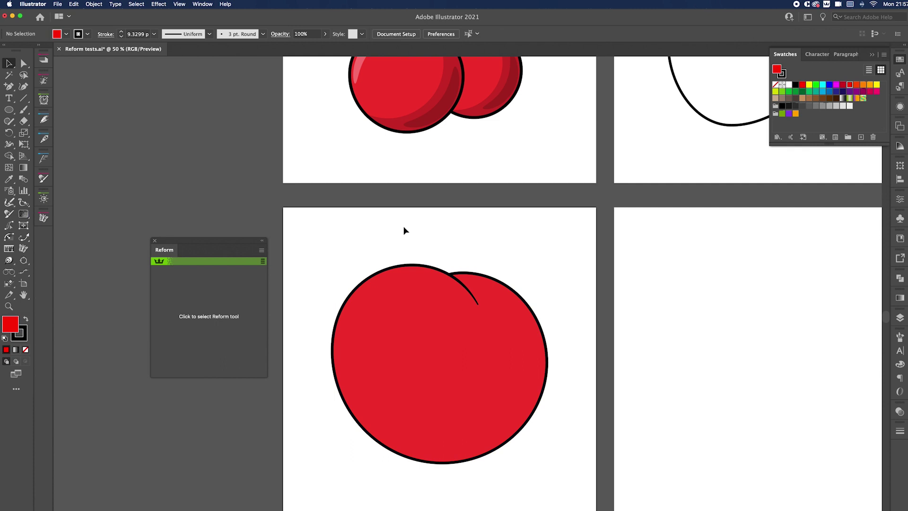
- Select the fruit together with its crease and scale it down to about 510 px wide
{"action": "left_click_drag", "start_coordinate": [334, 244], "coordinate": [586, 477]}
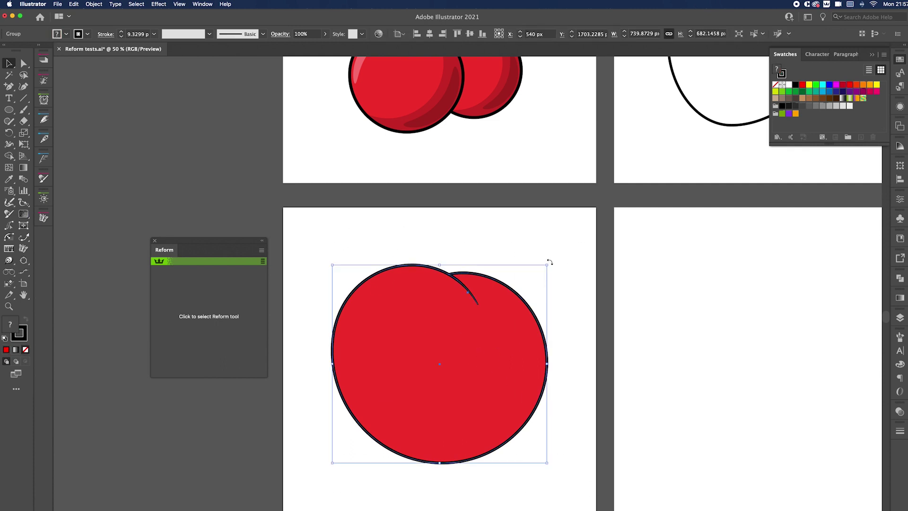
{"action": "left_click_drag", "start_coordinate": [549, 263], "coordinate": [483, 314]}
{"action": "left_click_drag", "start_coordinate": [391, 372], "coordinate": [408, 355]}
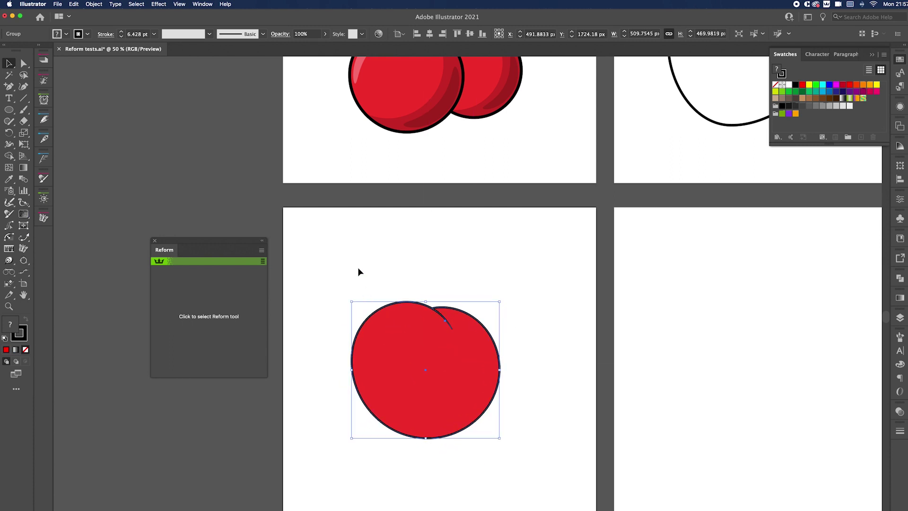
{"action": "left_click", "coordinate": [370, 282]}
- Set the stroke weight of both the fruit outline and the crease line to 8 pt
{"action": "key", "text": "a"}
{"action": "left_click", "coordinate": [400, 303]}
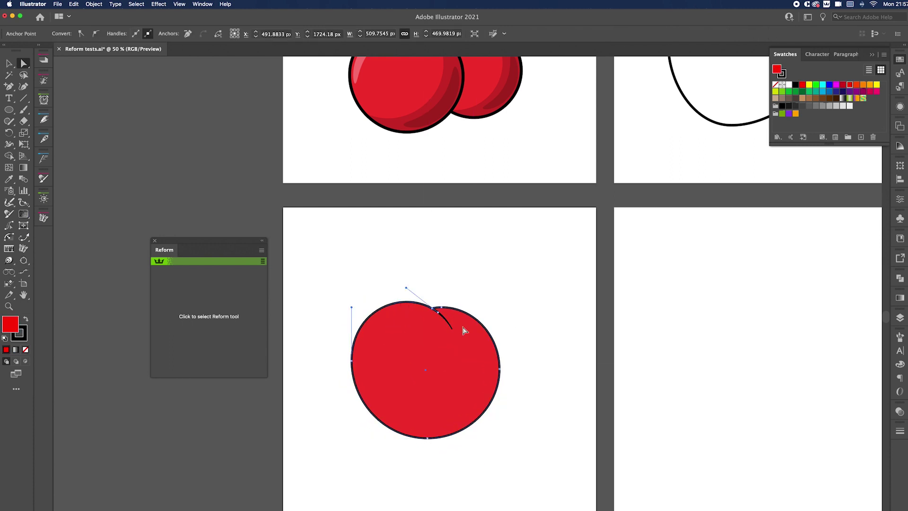
{"action": "left_click", "coordinate": [452, 327], "text": "shift"}
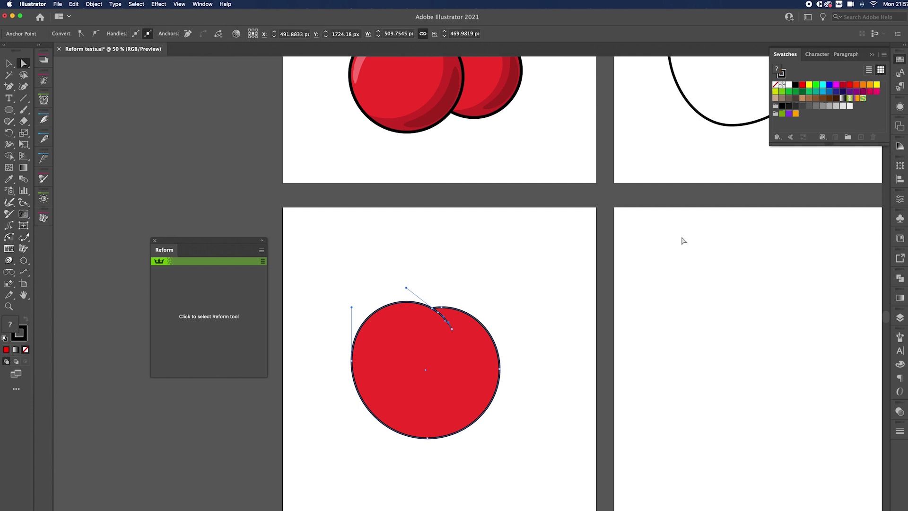
{"action": "left_click", "coordinate": [902, 433]}
{"action": "left_click", "coordinate": [812, 383]}
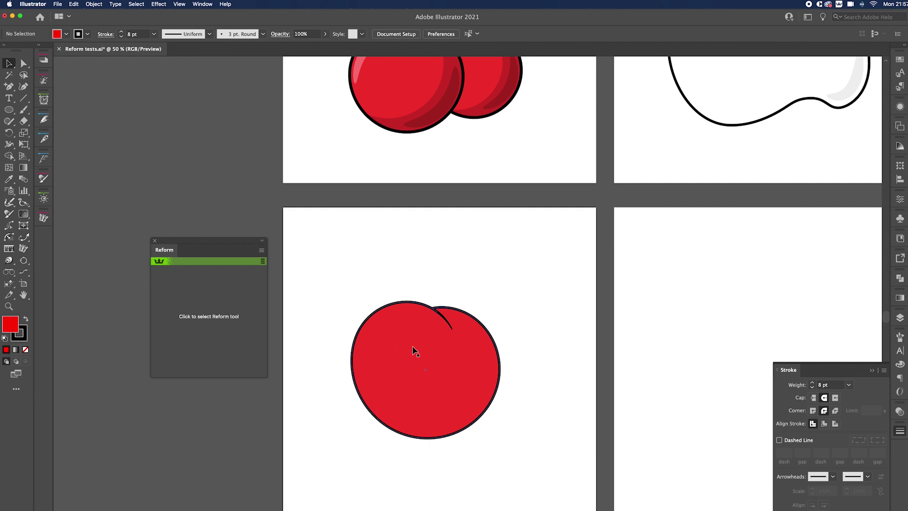
- Duplicate the cherry so the copy overlaps its right side, and scale the copy down to about 445 px wide
{"action": "left_click_drag", "start_coordinate": [381, 370], "coordinate": [458, 370]}
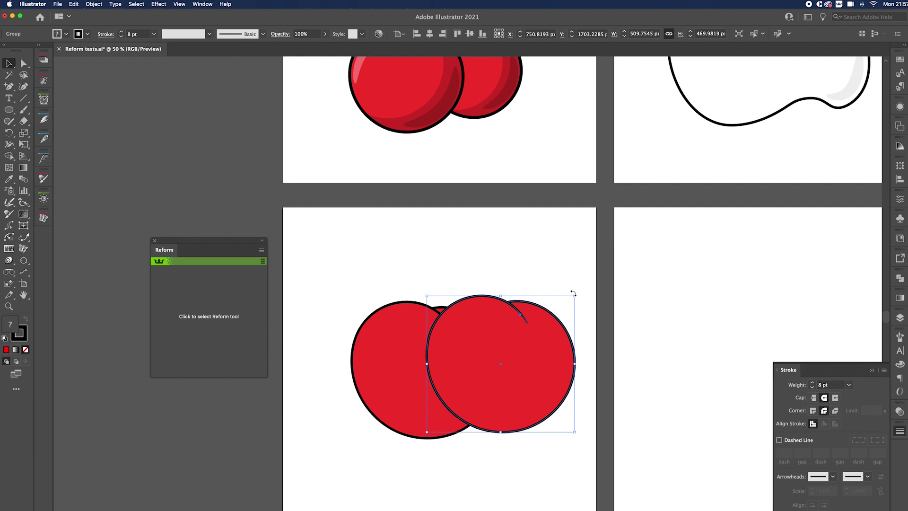
{"action": "left_click_drag", "start_coordinate": [574, 296], "coordinate": [559, 310]}
{"action": "left_click_drag", "start_coordinate": [509, 351], "coordinate": [517, 341]}
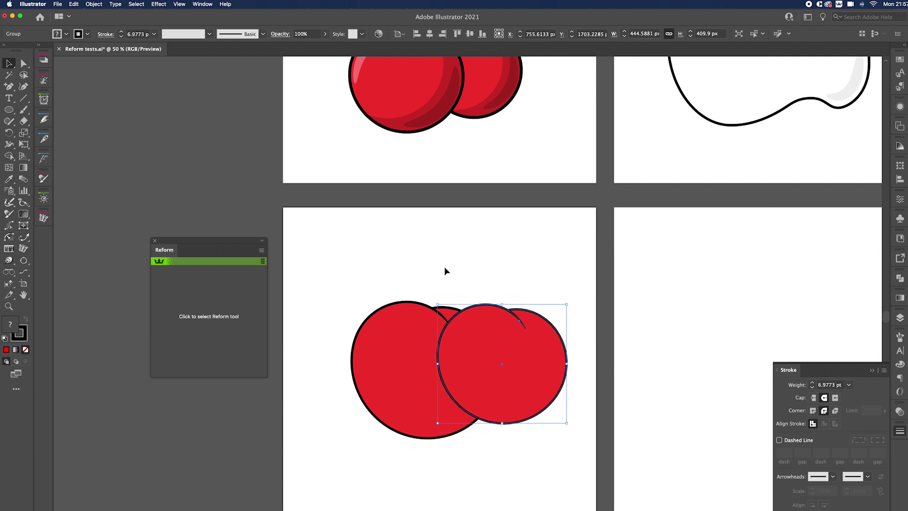
- Send the smaller cherry behind the first, nudge it up slightly, and match its 8 pt stroke to the front cherry with the Eyedropper
{"action": "key", "text": "super+bracketleft"}
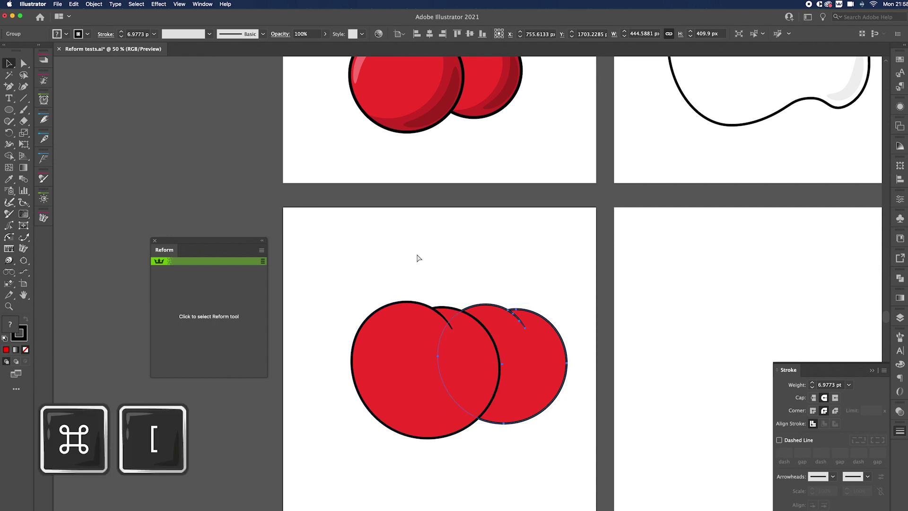
{"action": "left_click_drag", "start_coordinate": [531, 341], "coordinate": [531, 334]}
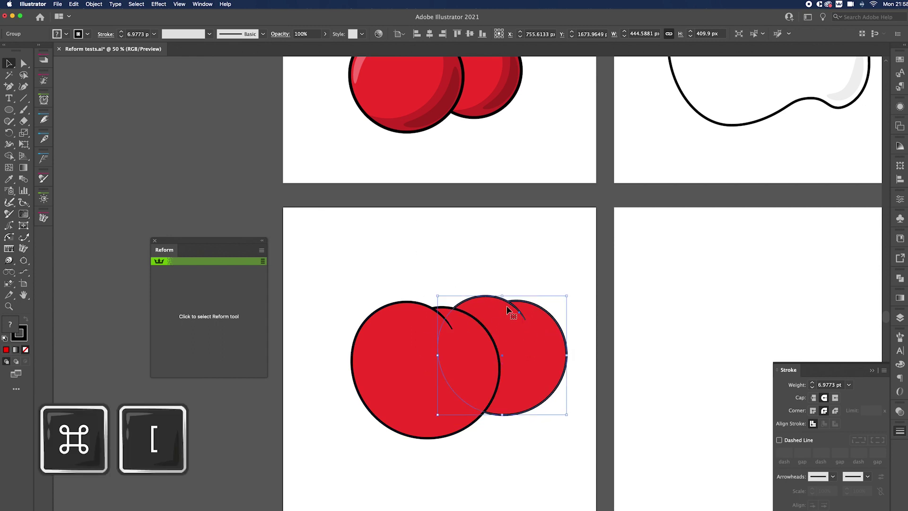
{"action": "key", "text": "i"}
{"action": "left_click", "coordinate": [406, 293]}
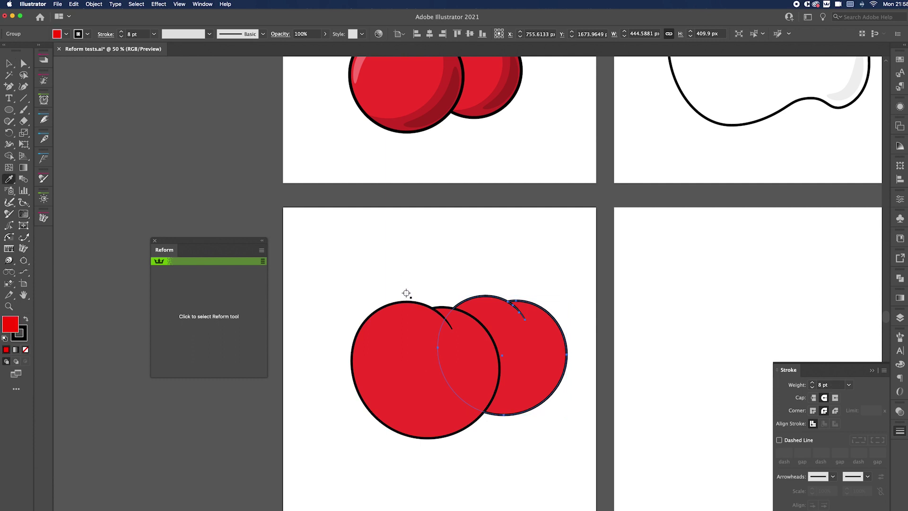
{"action": "key", "text": "v"}
{"action": "left_click", "coordinate": [412, 260]}
- Draw a curved stem with the Pen tool from above the cherries down to the front cherry's notch, and remove its fill
{"action": "key", "text": "super+minus"}
{"action": "key", "text": "p"}
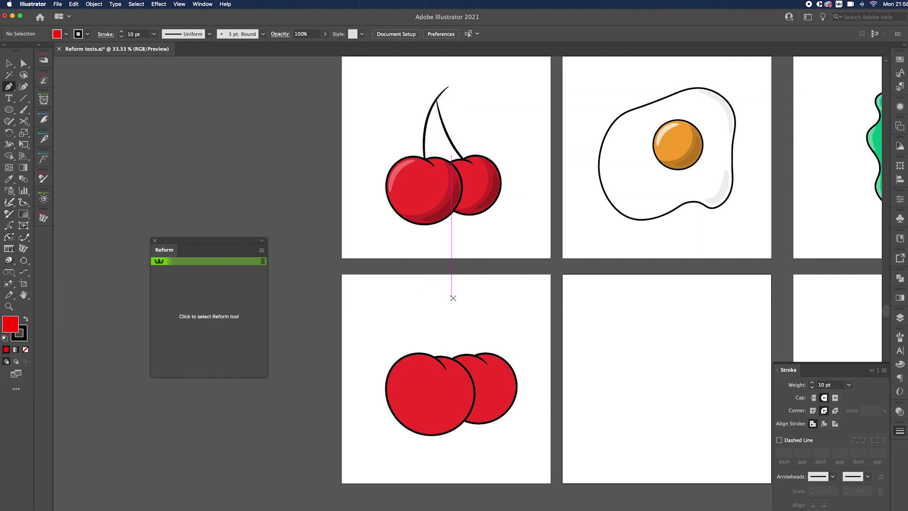
{"action": "key", "text": "p"}
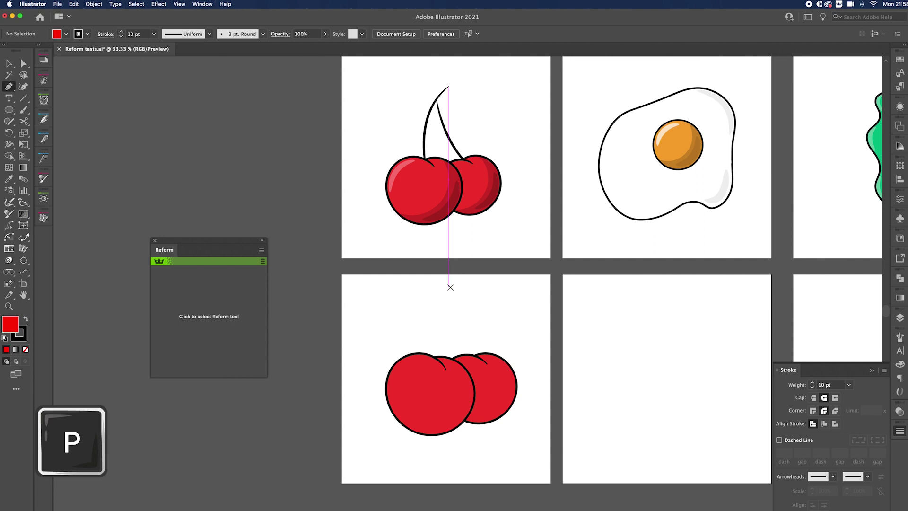
{"action": "left_click", "coordinate": [462, 289]}
{"action": "left_click_drag", "start_coordinate": [430, 350], "coordinate": [435, 386]}
{"action": "key", "text": "super"}
{"action": "left_click_drag", "start_coordinate": [430, 350], "coordinate": [434, 356]}
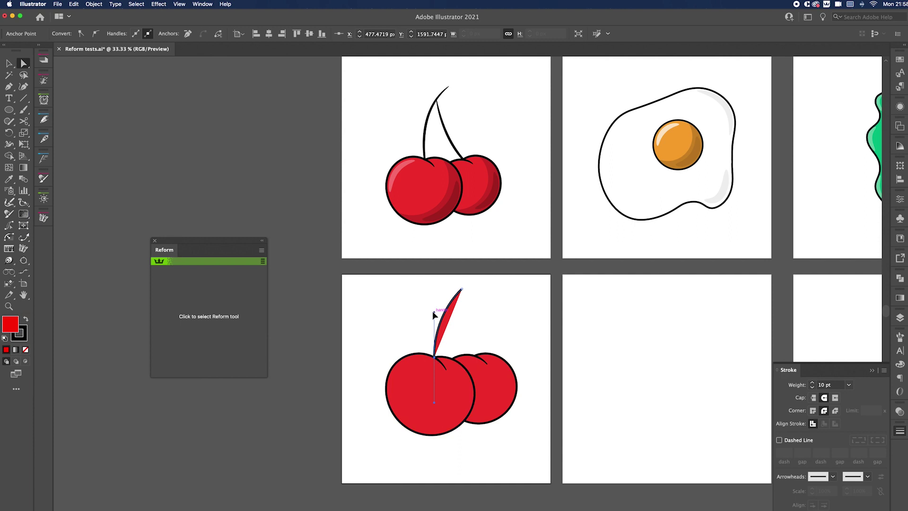
{"action": "key", "text": "slash"}
{"action": "left_click", "coordinate": [423, 299]}
- Draw a second curved stem branching from the first down to the rear cherry, and scale the whole cherry drawing down within its artboard
{"action": "key", "text": "p"}
{"action": "left_click", "coordinate": [447, 304]}
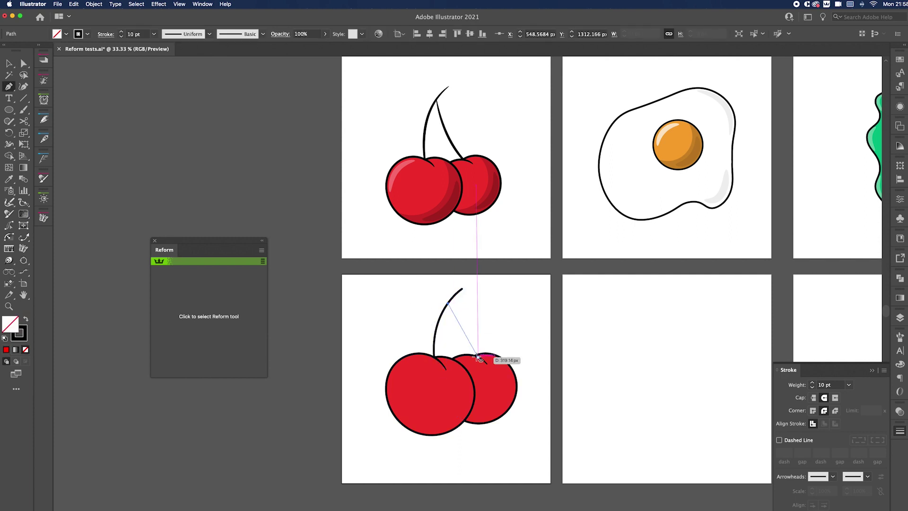
{"action": "left_click_drag", "start_coordinate": [470, 354], "coordinate": [488, 384]}
{"action": "key", "text": "a"}
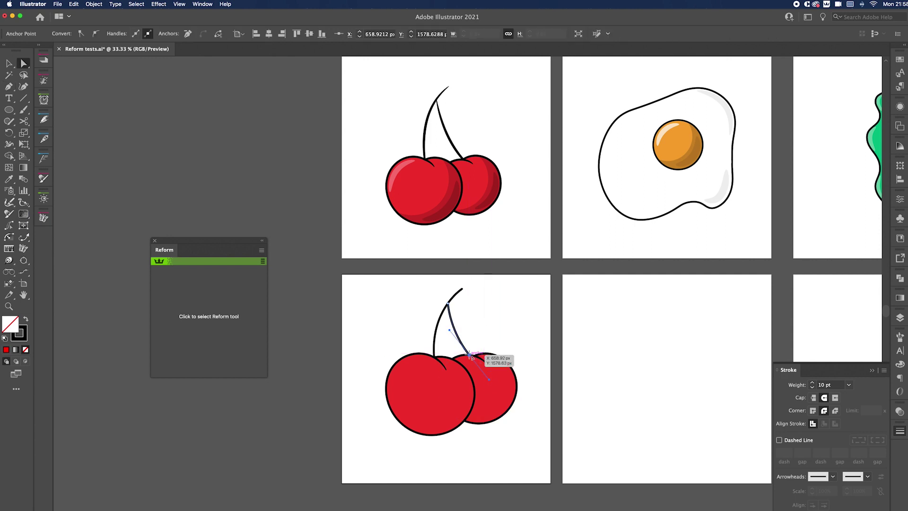
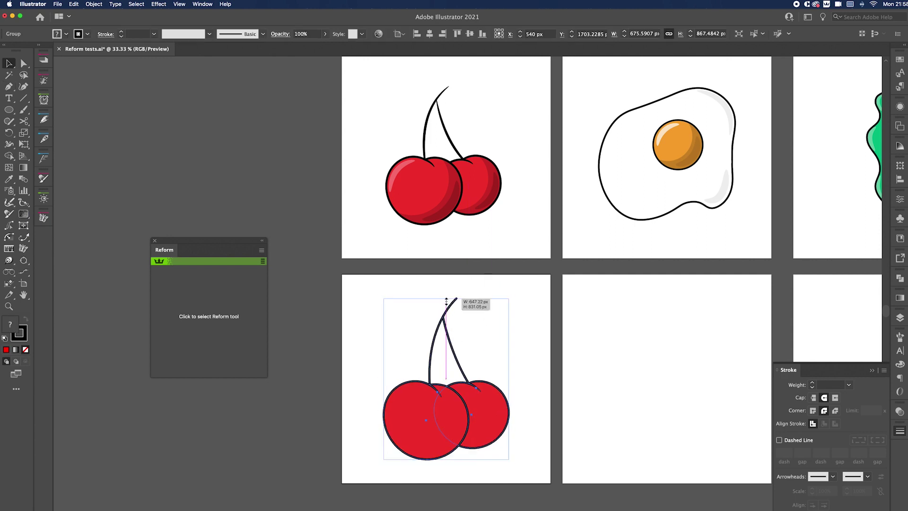
{"action": "left_click", "coordinate": [396, 276]}
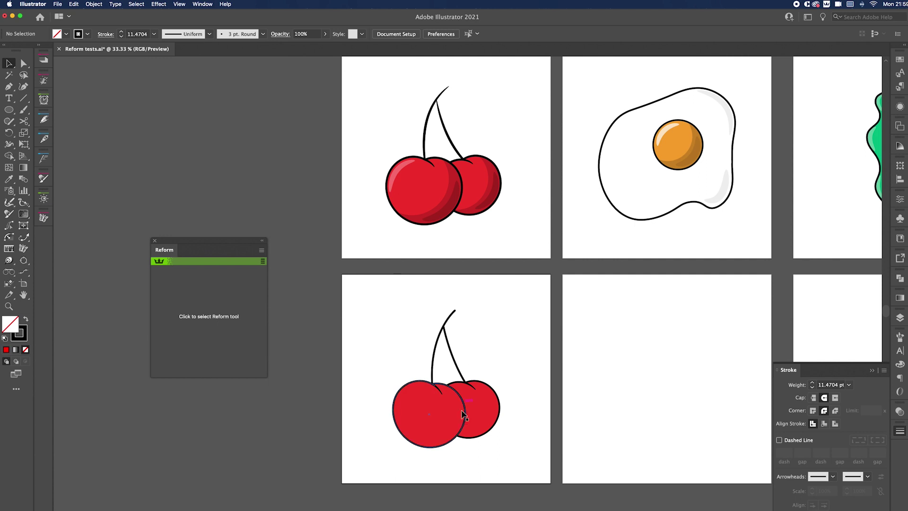
- Draw a circle about 415 px across on the empty artboard below the egg, and move it toward the artboard's centre
{"action": "scroll", "coordinate": [429, 388], "scroll_direction": "up", "scroll_amount": 2}
{"action": "scroll", "coordinate": [412, 340], "scroll_direction": "down", "scroll_amount": 1}
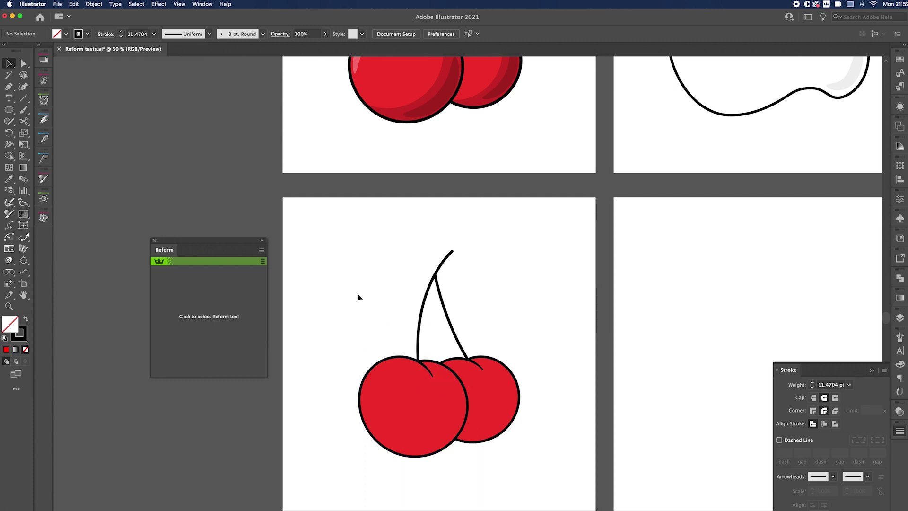
{"action": "key", "text": "super+minus"}
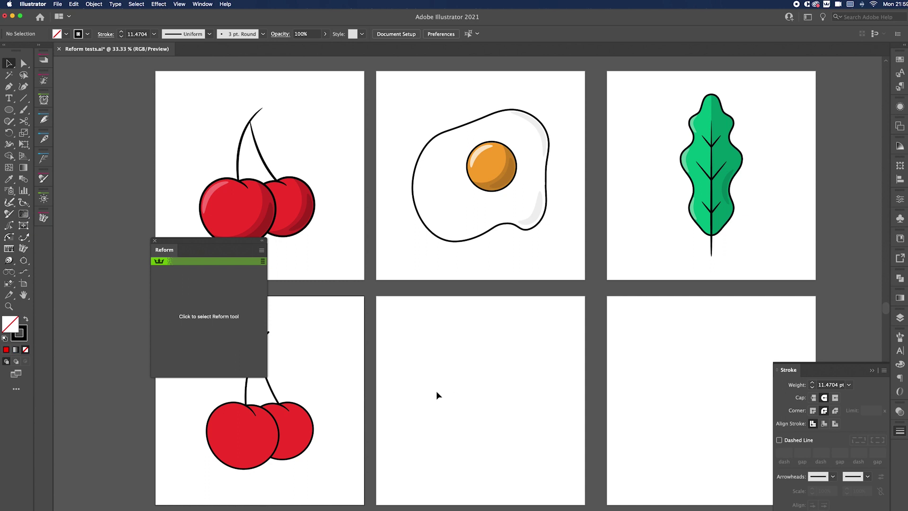
{"action": "left_click", "coordinate": [9, 109]}
{"action": "mouse_move", "coordinate": [442, 376]}
{"action": "left_mouse_down"}
{"action": "mouse_move", "coordinate": [526, 461]}
{"action": "mouse_move", "coordinate": [523, 431]}
{"action": "left_mouse_up"}
{"action": "key", "text": "v"}
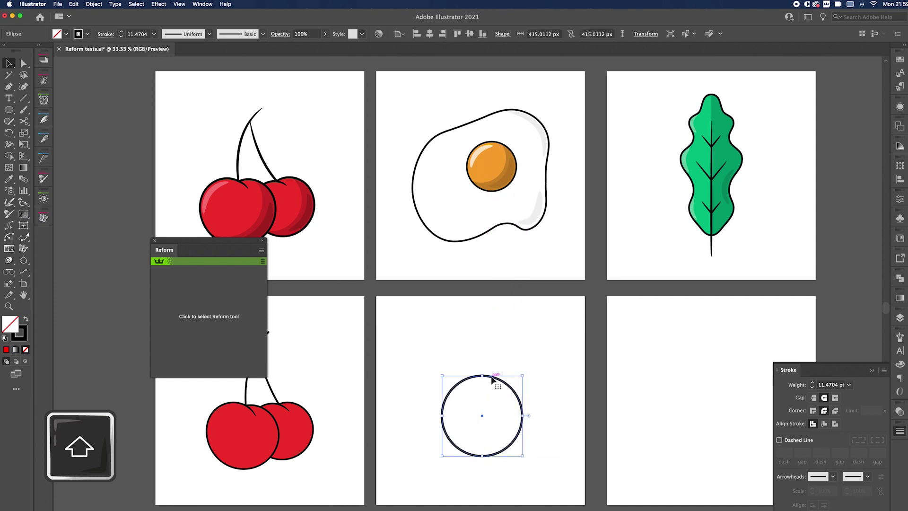
{"action": "left_click_drag", "start_coordinate": [495, 378], "coordinate": [498, 369]}
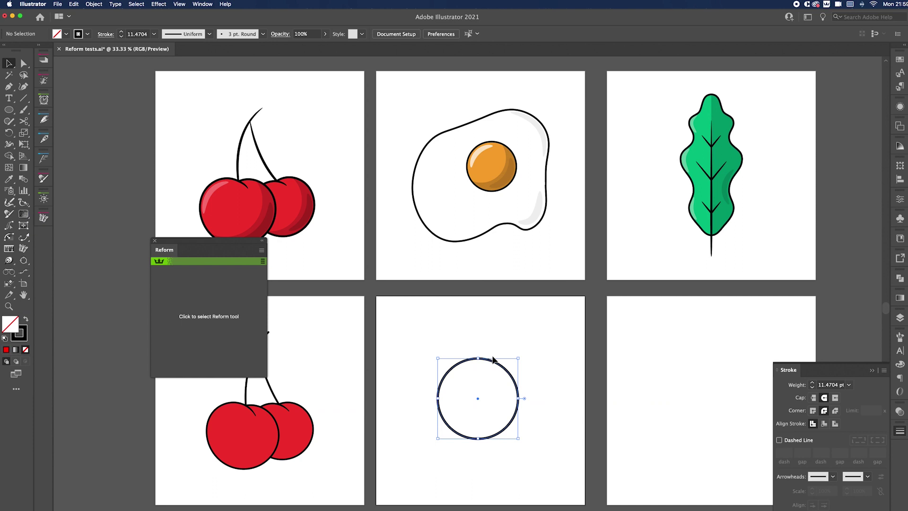
- Scale the circle up to about 659 px across and match its stroke to the egg white's outline with the Eyedropper
{"action": "left_click", "coordinate": [518, 398]}
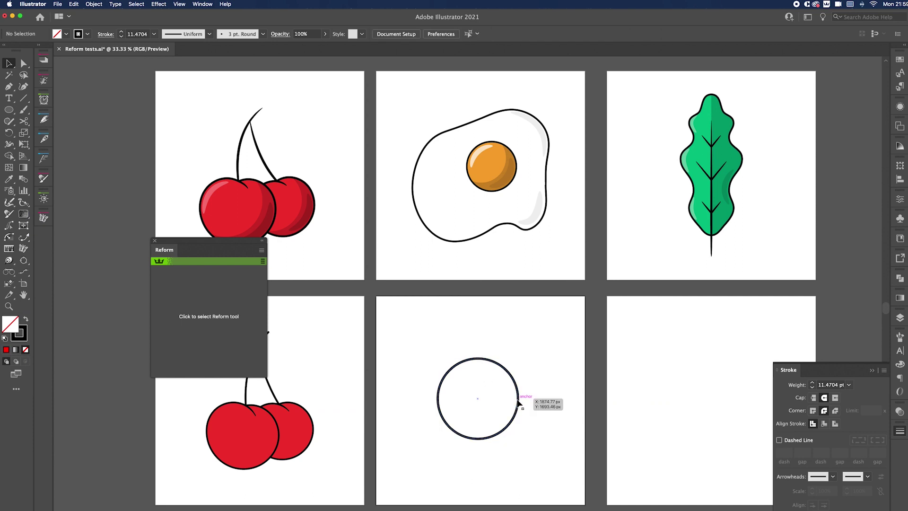
{"action": "left_click_drag", "start_coordinate": [518, 399], "coordinate": [542, 399]}
{"action": "key", "text": "i"}
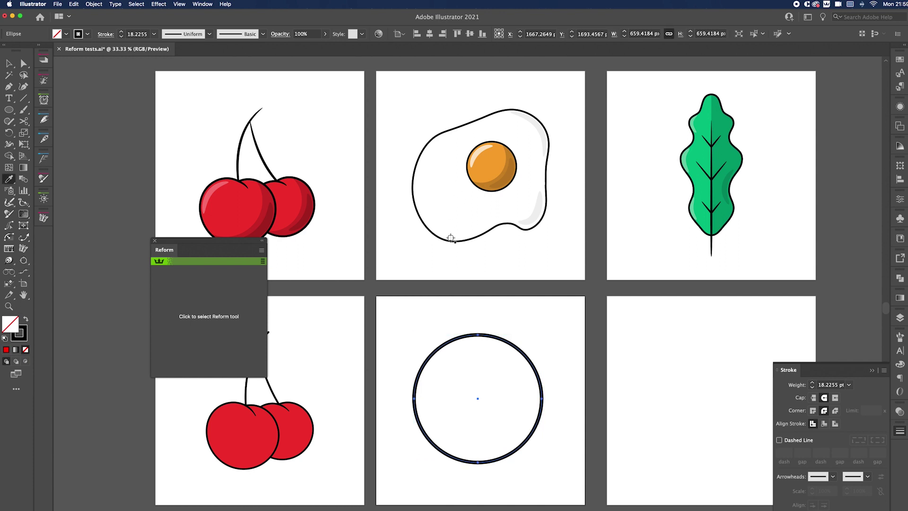
{"action": "left_click", "coordinate": [453, 240]}
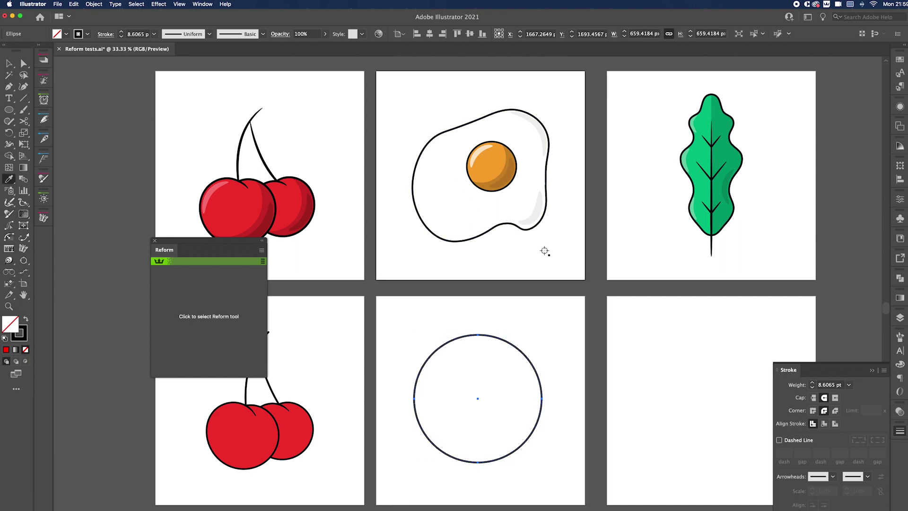
- Pull an outward offset path of about 76 px from the circle's edge with the Reform tool
{"action": "left_click", "coordinate": [197, 285]}
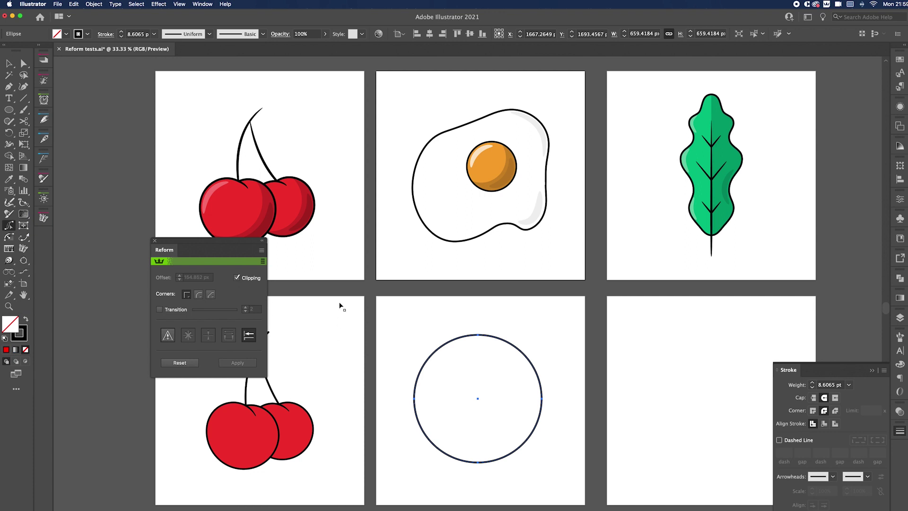
{"action": "key", "text": "alt"}
{"action": "left_click", "coordinate": [413, 401], "text": "alt"}
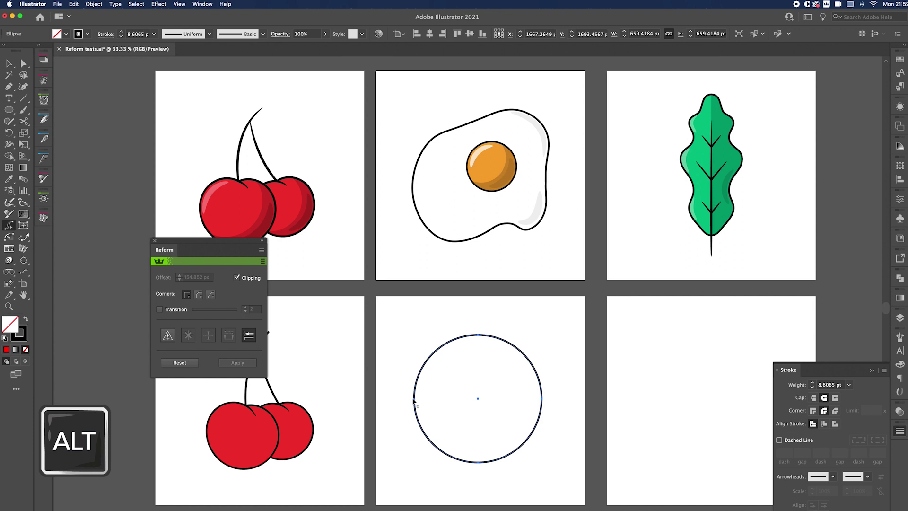
{"action": "left_click_drag", "start_coordinate": [413, 400], "coordinate": [400, 401]}
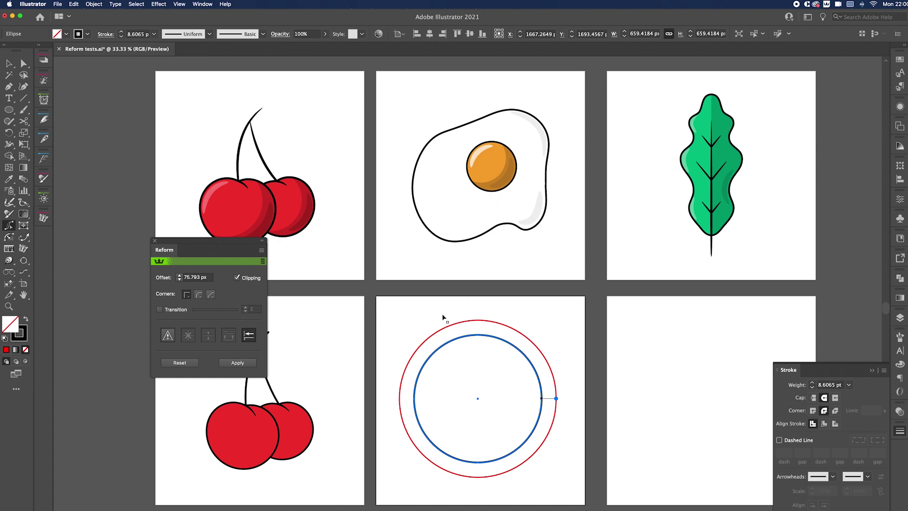
- Pull the circle's offset path into an irregular, wavy egg-white outline at several points around it with the Reform tool, and apply it
{"action": "left_click_drag", "start_coordinate": [438, 326], "coordinate": [456, 335]}
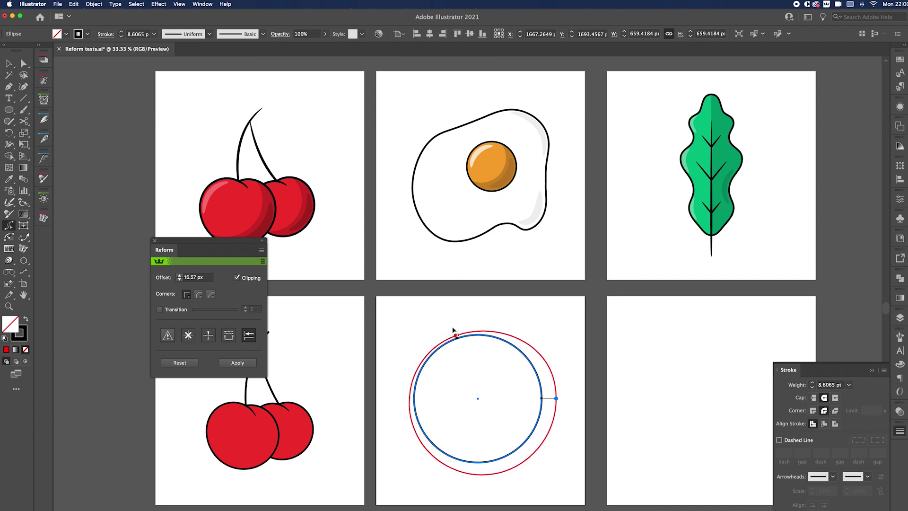
{"action": "left_click_drag", "start_coordinate": [531, 346], "coordinate": [544, 330]}
{"action": "left_click_drag", "start_coordinate": [556, 401], "coordinate": [551, 399]}
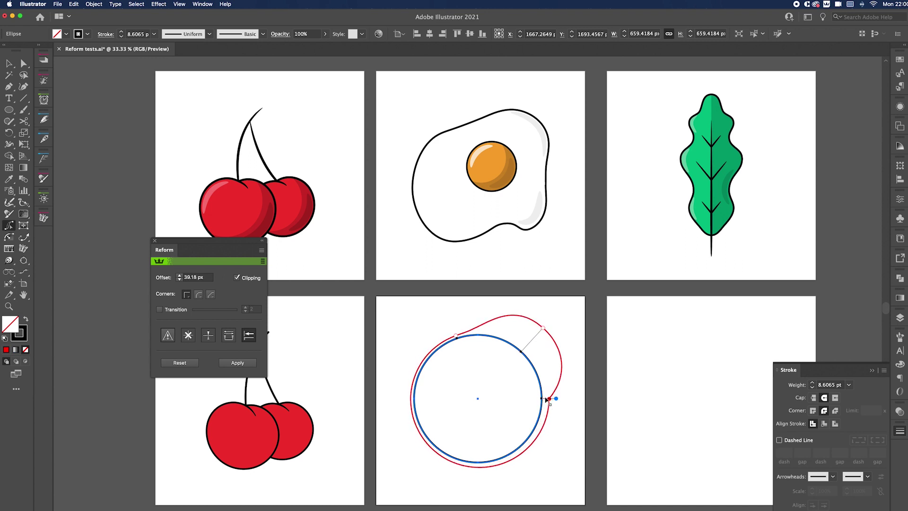
{"action": "left_click_drag", "start_coordinate": [530, 457], "coordinate": [410, 375]}
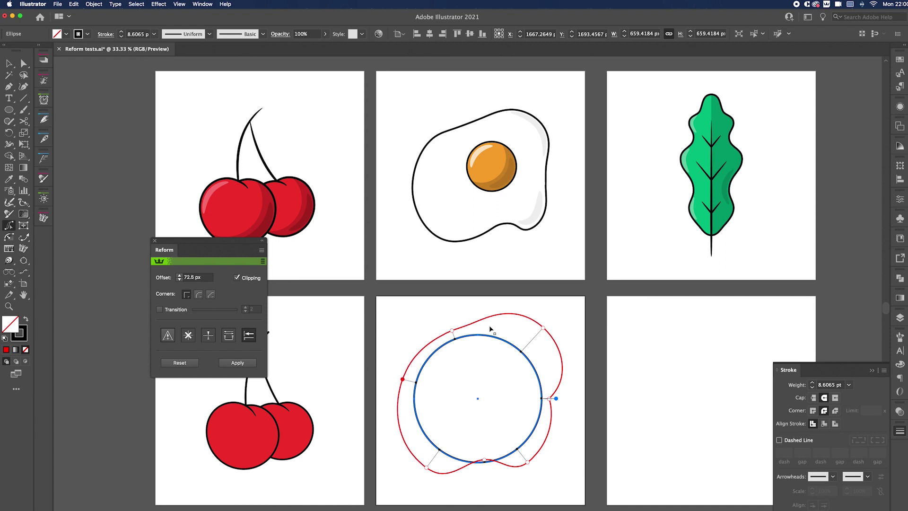
{"action": "key", "text": "Return"}
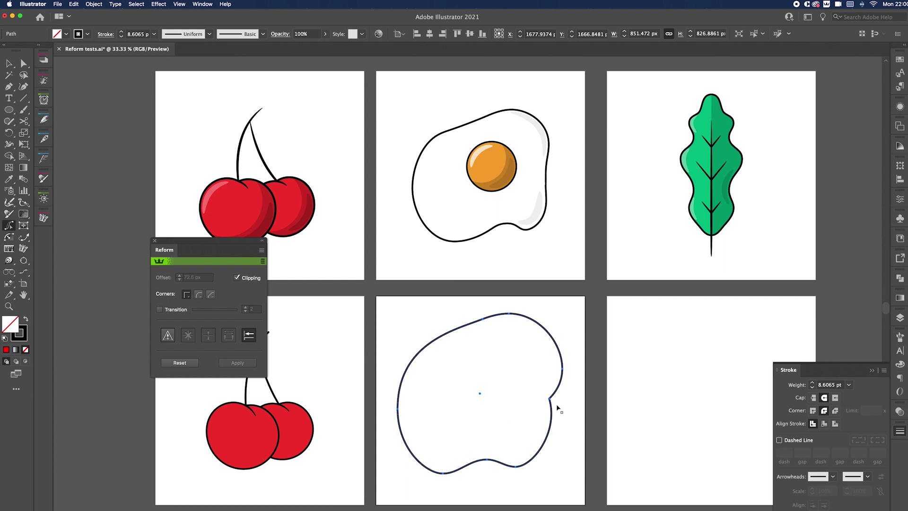
- Round off the sharp inward corner of the egg-white outline into a smooth curve
{"action": "key", "text": "a"}
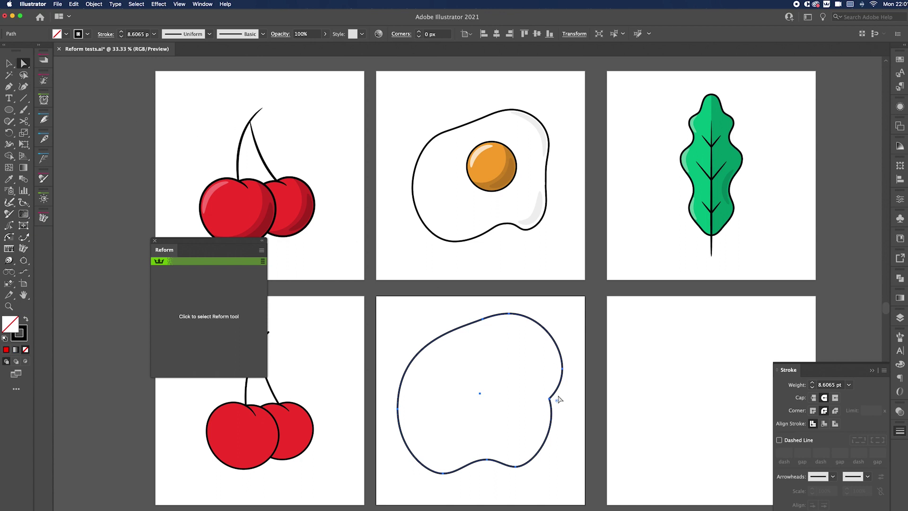
{"action": "left_click_drag", "start_coordinate": [557, 401], "coordinate": [585, 418]}
{"action": "key", "text": "v"}
{"action": "left_click", "coordinate": [584, 454]}
- Move the egg-white outline down, scale it to about 683 by 663 px, and match its stroke to the finished egg's outline with the Eyedropper
{"action": "left_click", "coordinate": [557, 399]}
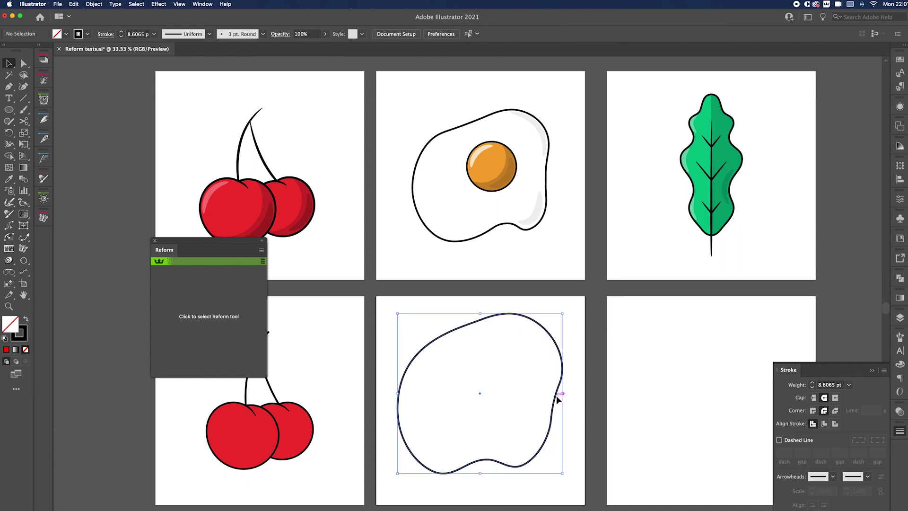
{"action": "key", "text": "Down"}
{"action": "key", "text": "Down"}
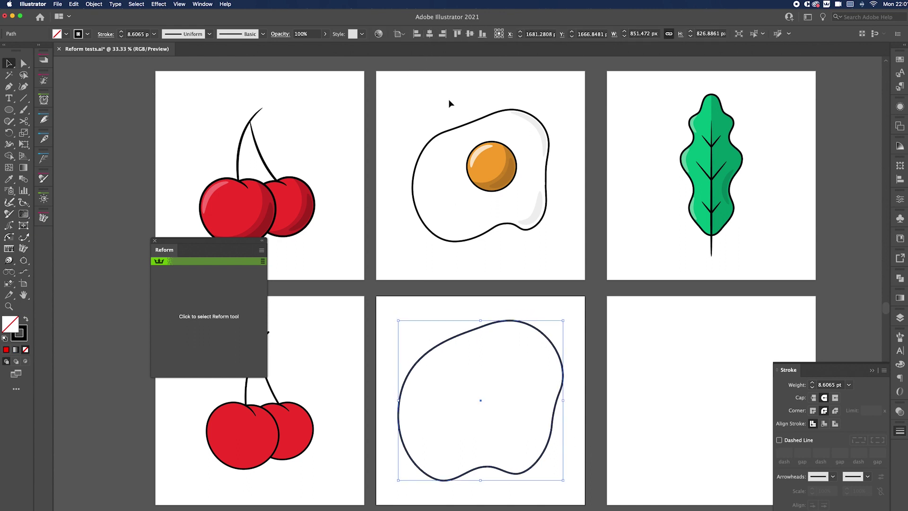
{"action": "key", "text": "Down"}
{"action": "key", "text": "Down"}
{"action": "mouse_move", "coordinate": [564, 322]}
{"action": "left_mouse_down"}
{"action": "mouse_move", "coordinate": [612, 326]}
{"action": "mouse_move", "coordinate": [547, 336]}
{"action": "left_mouse_up"}
{"action": "key", "text": "i"}
{"action": "left_click", "coordinate": [426, 221]}
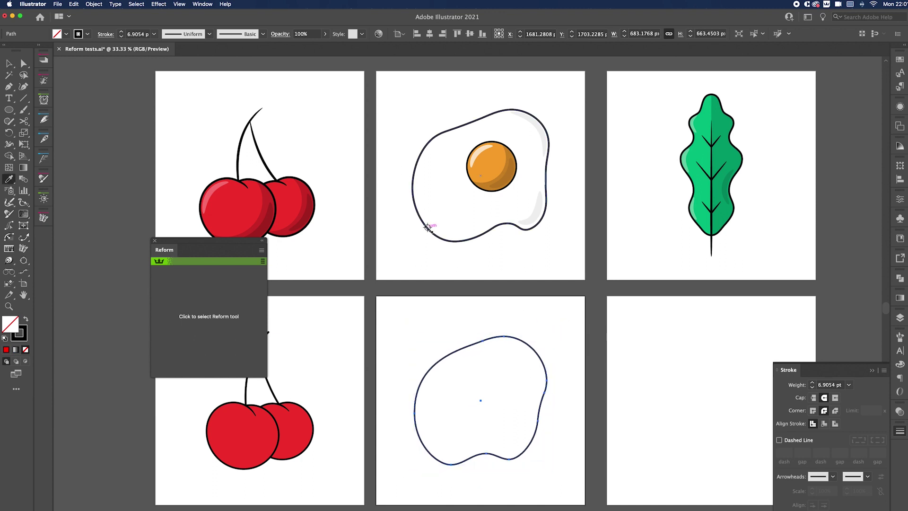
{"action": "key", "text": "v"}
{"action": "left_click", "coordinate": [394, 309]}
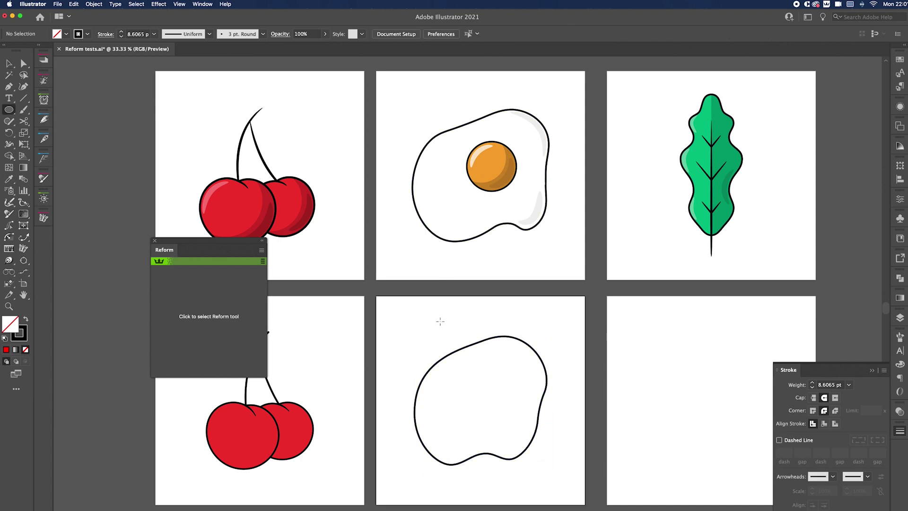
- Draw a yolk circle about 247 px across inside the egg white, move it up slightly, and copy the finished yolk's orange fill with the Eyedropper
{"action": "key", "text": "l"}
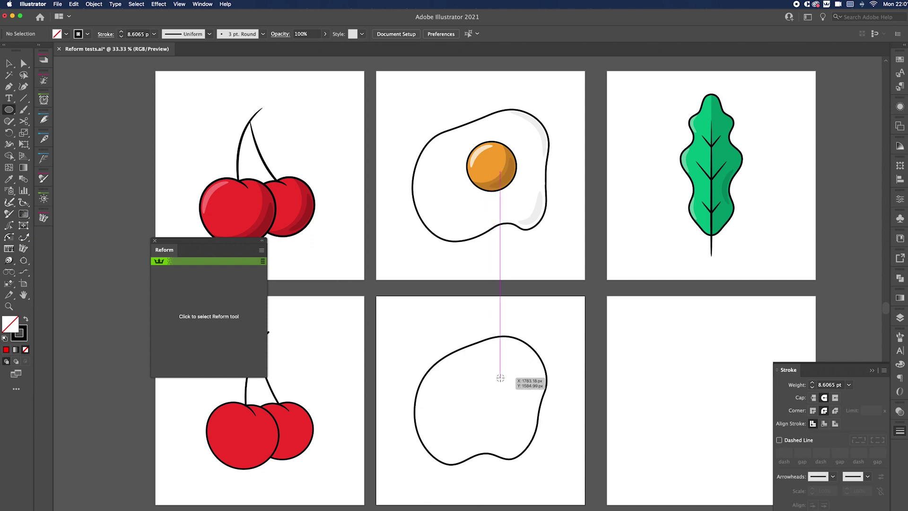
{"action": "mouse_move", "coordinate": [498, 378]}
{"action": "left_mouse_down"}
{"action": "mouse_move", "coordinate": [528, 398]}
{"action": "mouse_move", "coordinate": [510, 400]}
{"action": "left_mouse_up"}
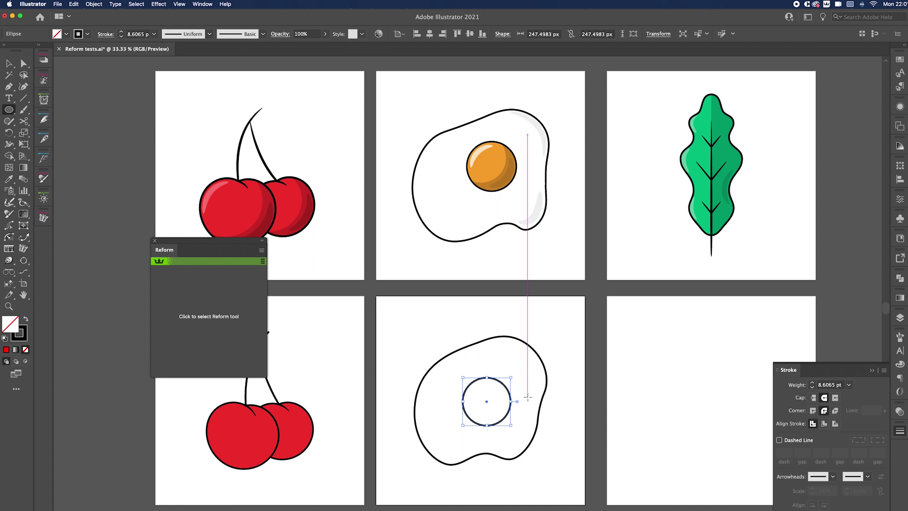
{"action": "key", "text": "i"}
{"action": "left_click", "coordinate": [480, 187]}
{"action": "key", "text": "super+shift+a"}
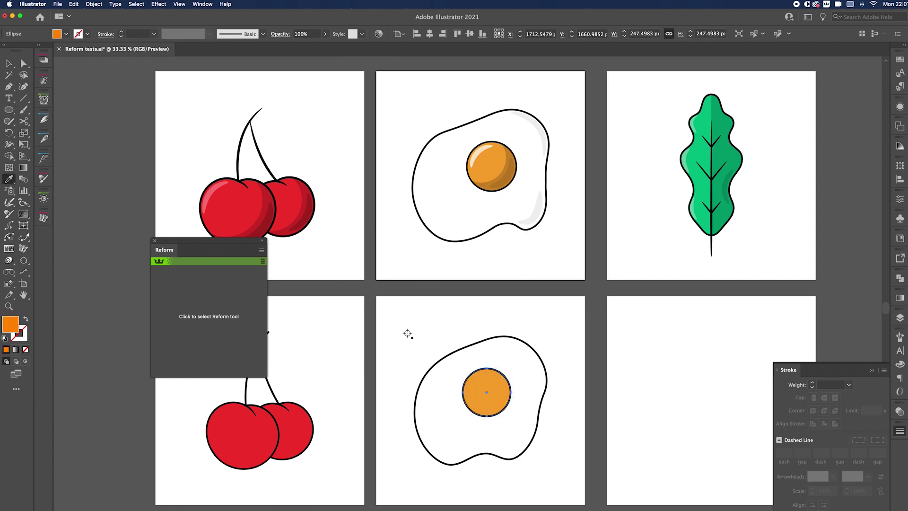
{"action": "key", "text": "b"}
{"action": "key", "text": "shift+x"}
{"action": "key", "text": "v"}
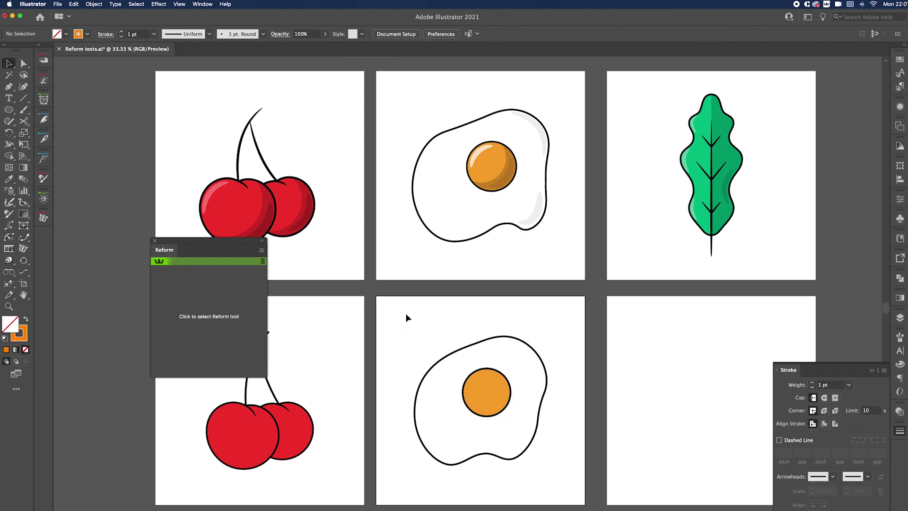
{"action": "left_click_drag", "start_coordinate": [407, 318], "coordinate": [574, 494]}
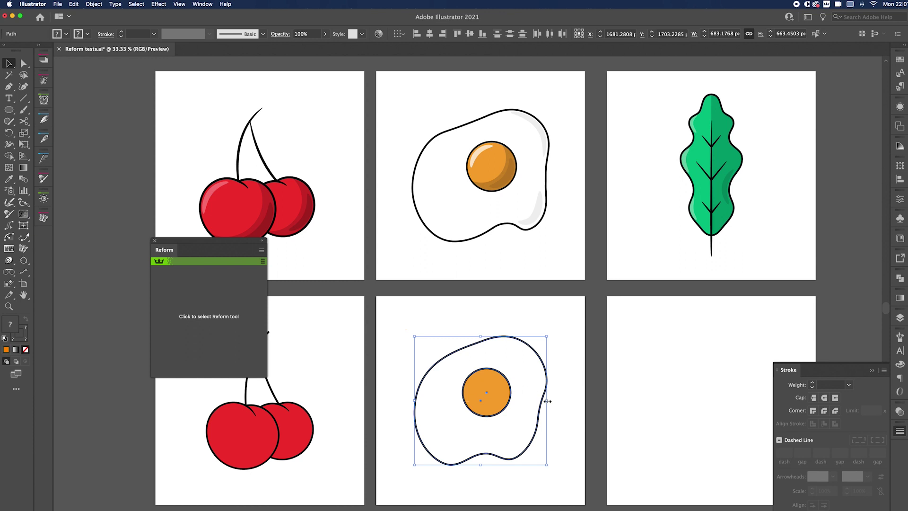
{"action": "left_click", "coordinate": [571, 416]}
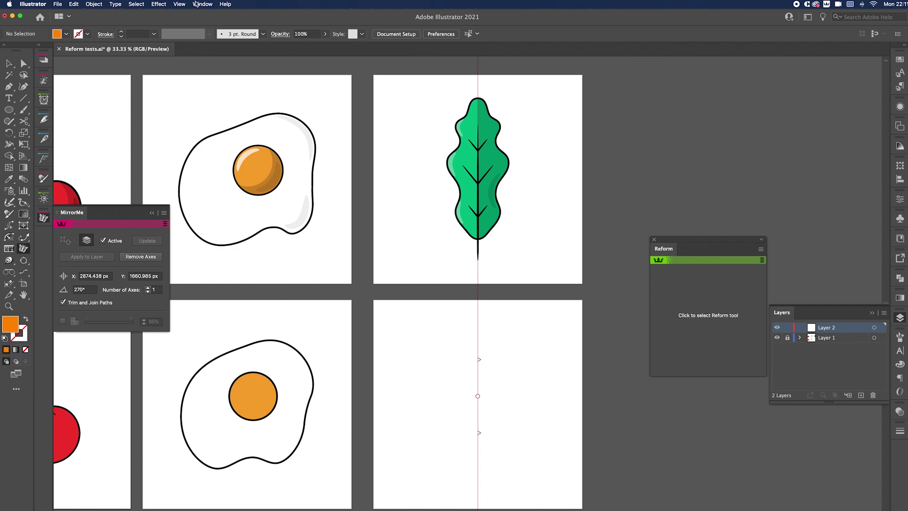
- Replace the MirrorMe axis with a single 270° axis at X 2874.438 px, Y 1703.229 px on the empty artboard, applied persistently to Layer 2
{"action": "left_click", "coordinate": [201, 6]}
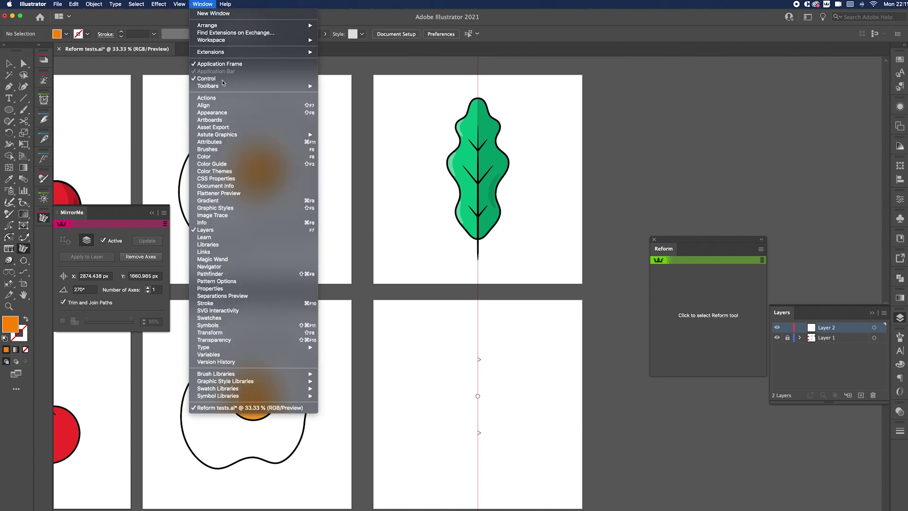
{"action": "mouse_move", "coordinate": [246, 134]}
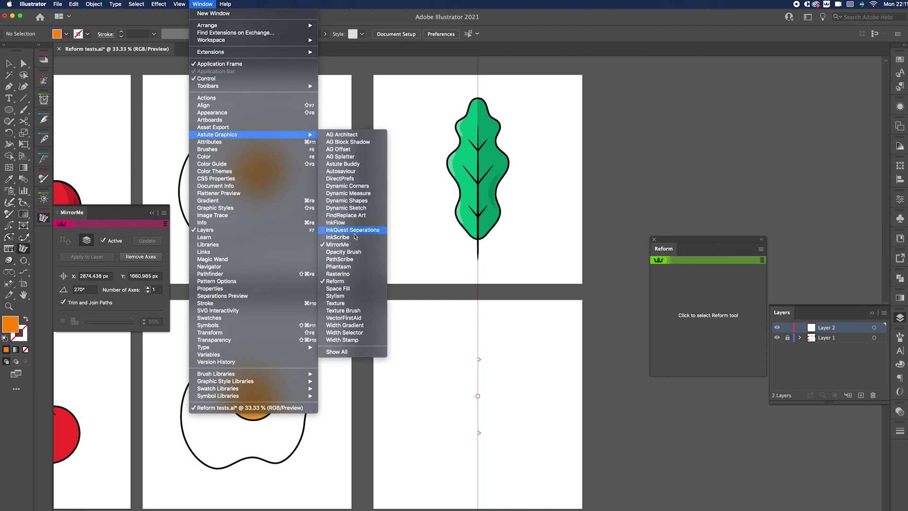
{"action": "left_click", "coordinate": [202, 4]}
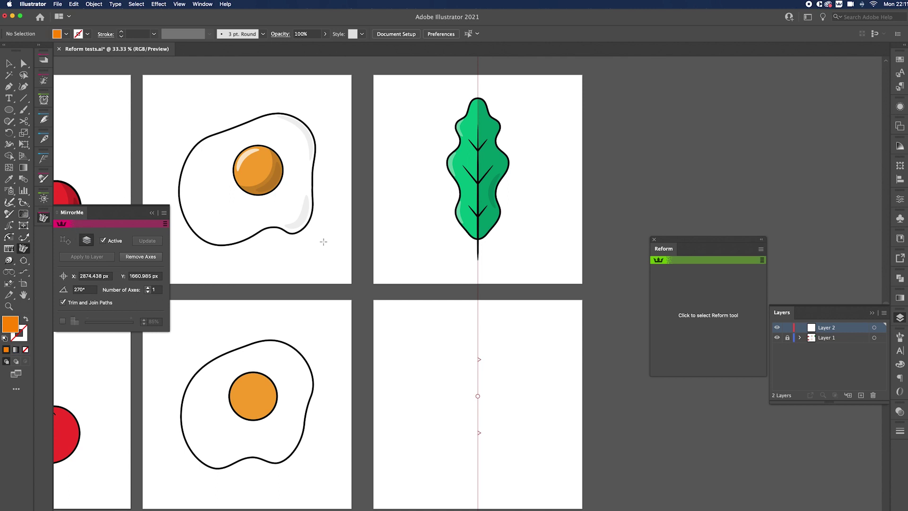
{"action": "left_click", "coordinate": [133, 257]}
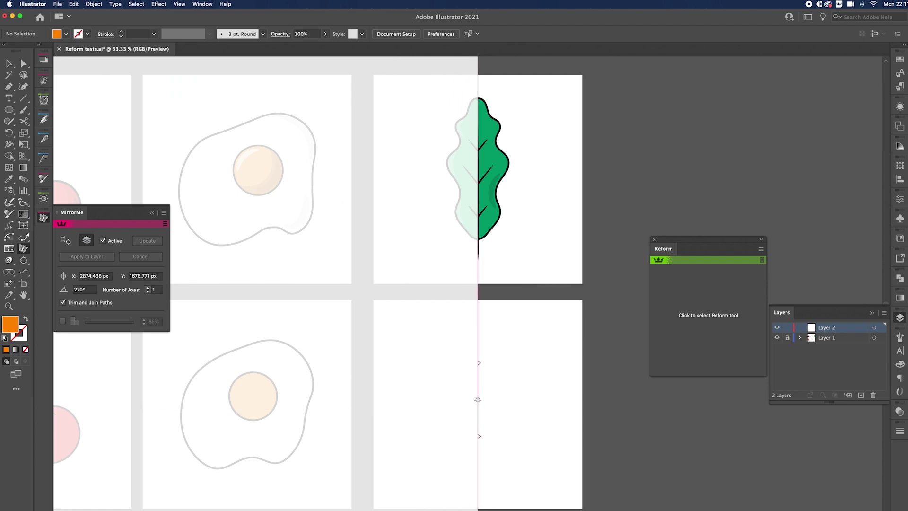
{"action": "left_click_drag", "start_coordinate": [478, 399], "coordinate": [478, 403]}
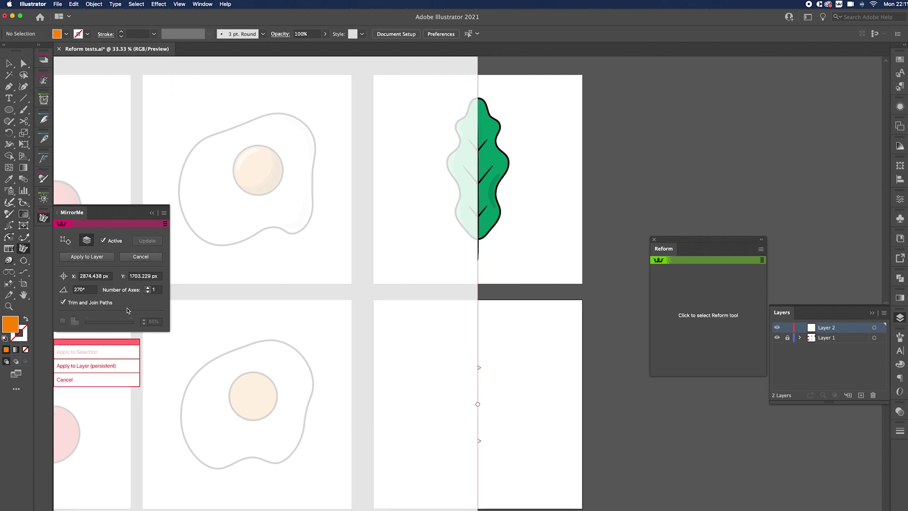
{"action": "left_click", "coordinate": [95, 366]}
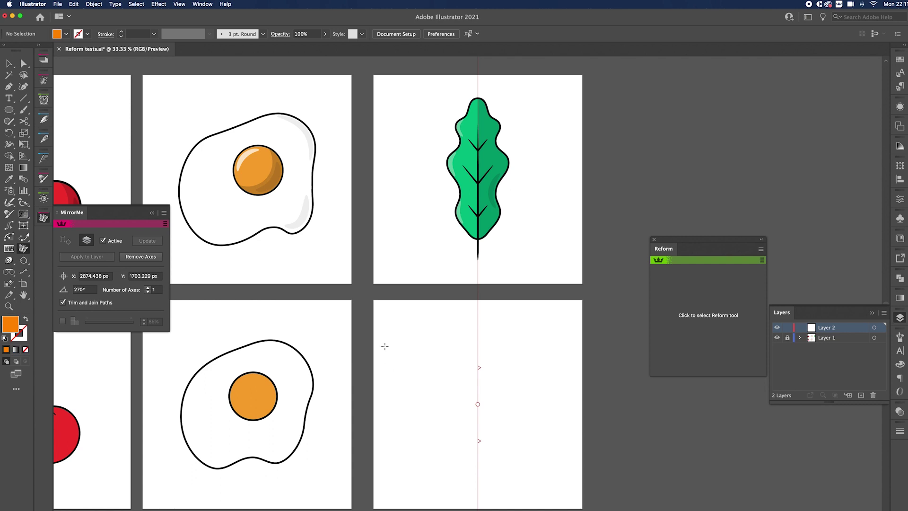
- Draw a nearly vertical line about 611 px long beside the mirror axis and match its stroke to the leaf's outline with the Eyedropper
{"action": "key", "text": "super+equal"}
{"action": "scroll", "coordinate": [404, 369], "scroll_direction": "down", "scroll_amount": 3}
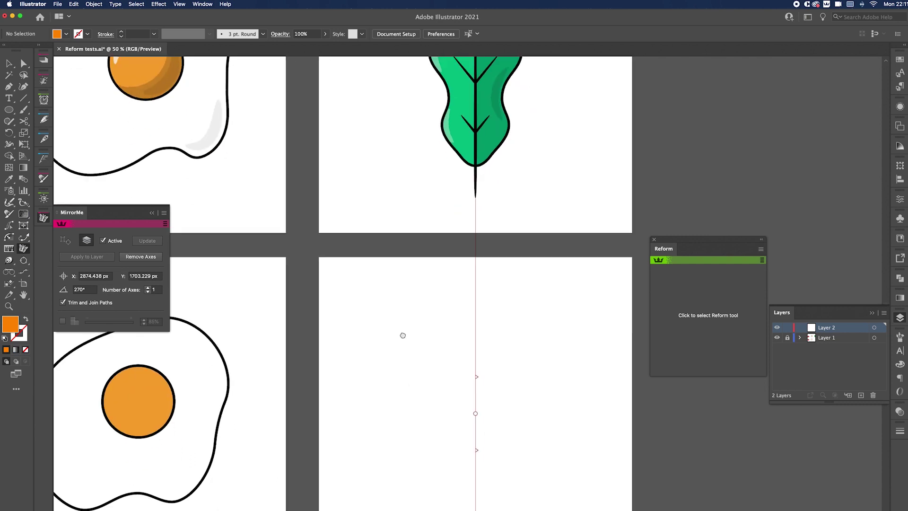
{"action": "key", "text": "super+minus"}
{"action": "scroll", "coordinate": [443, 337], "scroll_direction": "up", "scroll_amount": 2}
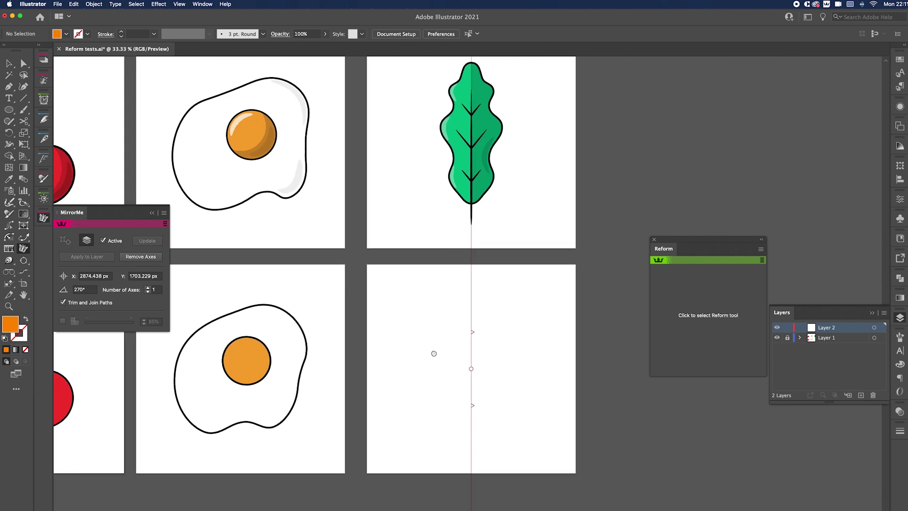
{"action": "key", "text": "p"}
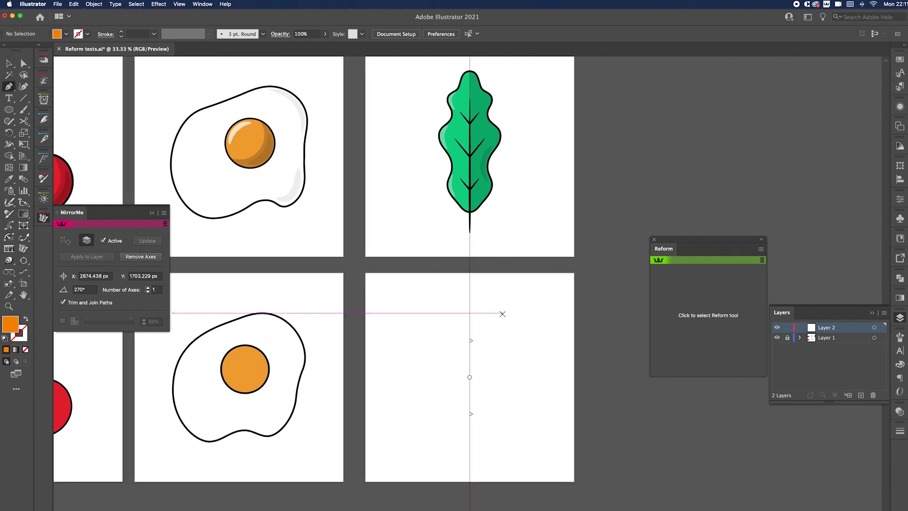
{"action": "left_click", "coordinate": [502, 313]}
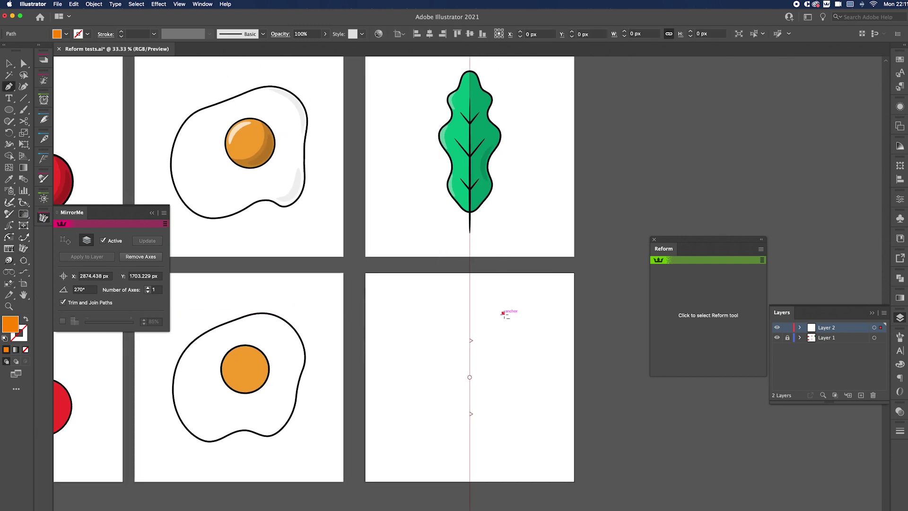
{"action": "left_click", "coordinate": [504, 431]}
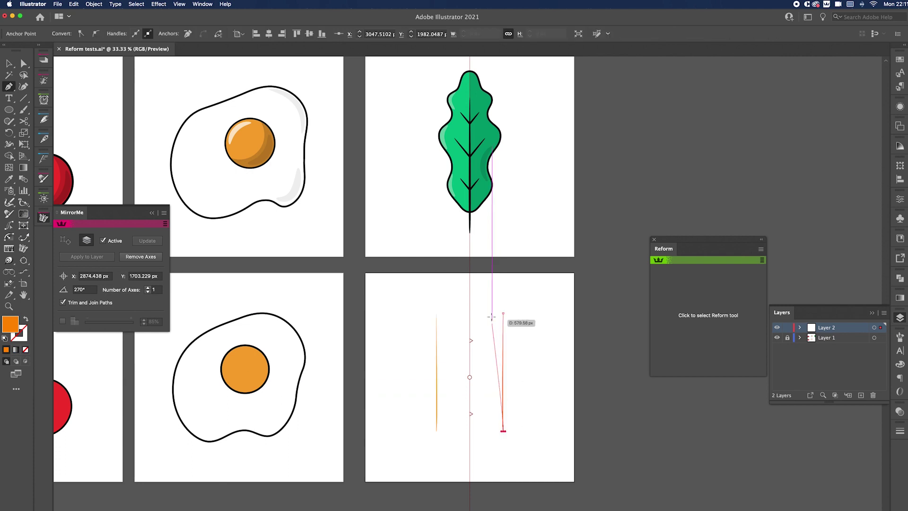
{"action": "key", "text": "i"}
{"action": "left_click", "coordinate": [441, 180]}
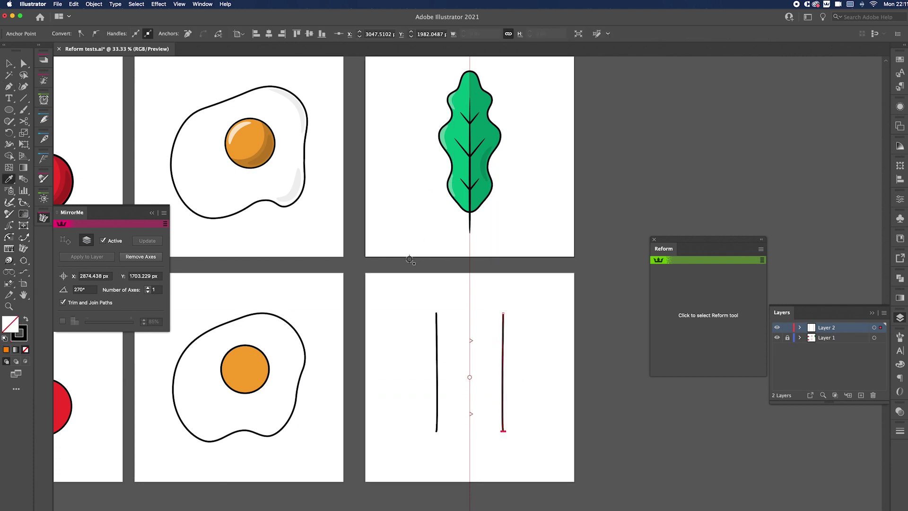
{"action": "key", "text": "v"}
- Reshape the mirrored line into a wavy leaf edge by pulling alternating outward bulges and dips along it with the Reform tool, and apply it
{"action": "left_click", "coordinate": [502, 315]}
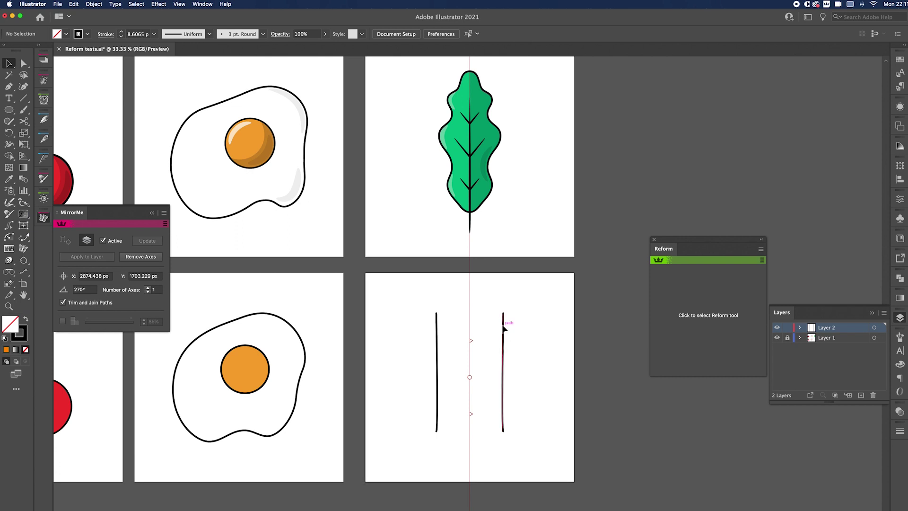
{"action": "left_click", "coordinate": [695, 288]}
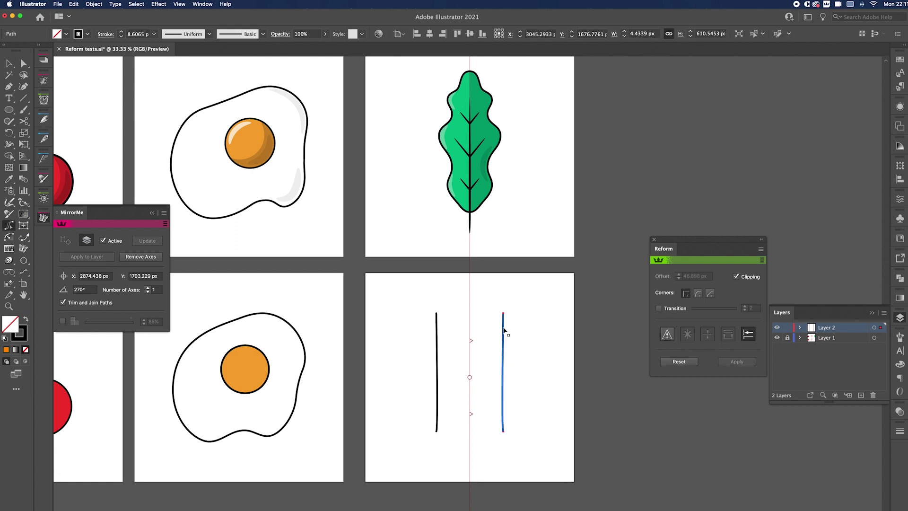
{"action": "mouse_move", "coordinate": [504, 330]}
{"action": "left_mouse_down"}
{"action": "mouse_move", "coordinate": [506, 320]}
{"action": "mouse_move", "coordinate": [512, 334]}
{"action": "left_mouse_up"}
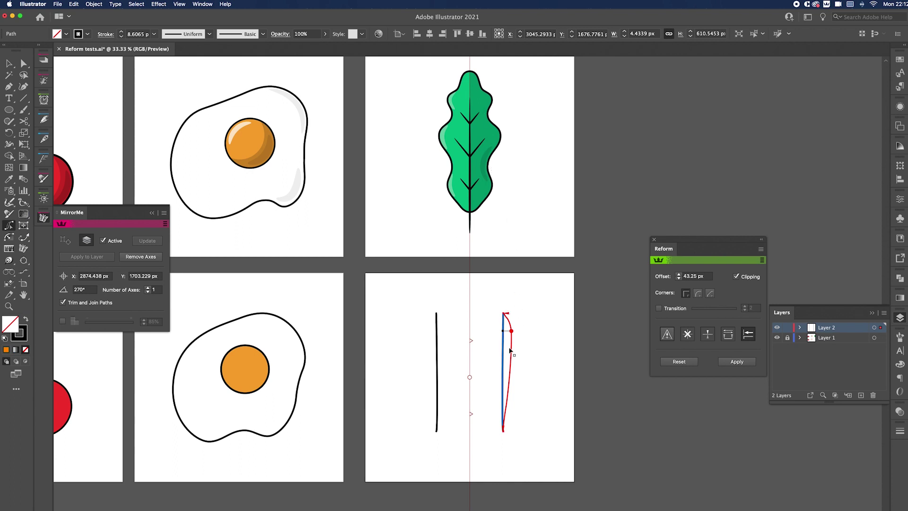
{"action": "left_click_drag", "start_coordinate": [512, 350], "coordinate": [516, 404]}
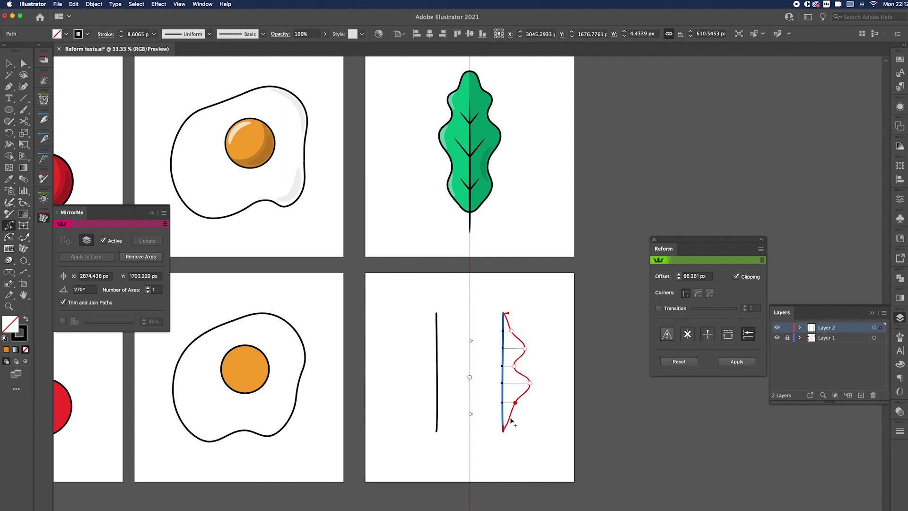
{"action": "left_click", "coordinate": [509, 423]}
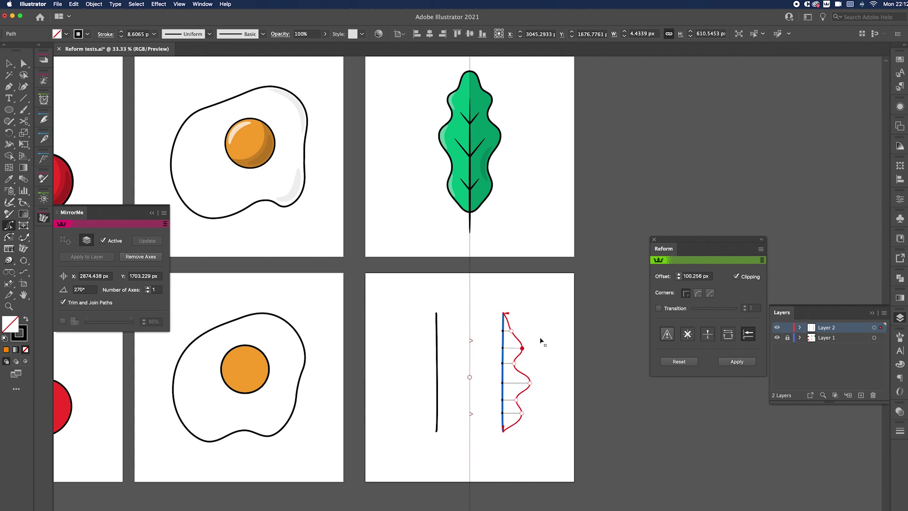
{"action": "left_click", "coordinate": [530, 387]}
- Adjust the top and bottom end anchors of the wavy edge with Direct Selection, making their handles horizontal for smoothly rounded ends
{"action": "key", "text": "super+equal"}
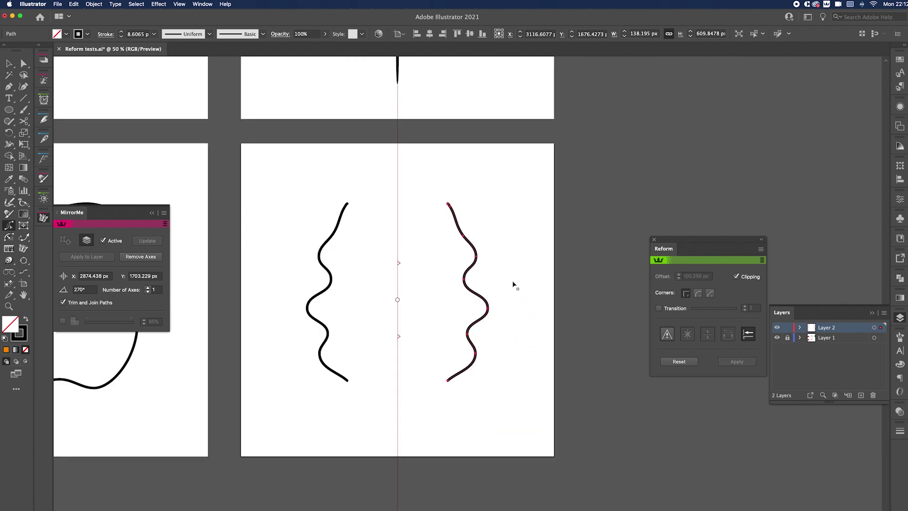
{"action": "key", "text": "a"}
{"action": "left_click_drag", "start_coordinate": [448, 206], "coordinate": [451, 208]}
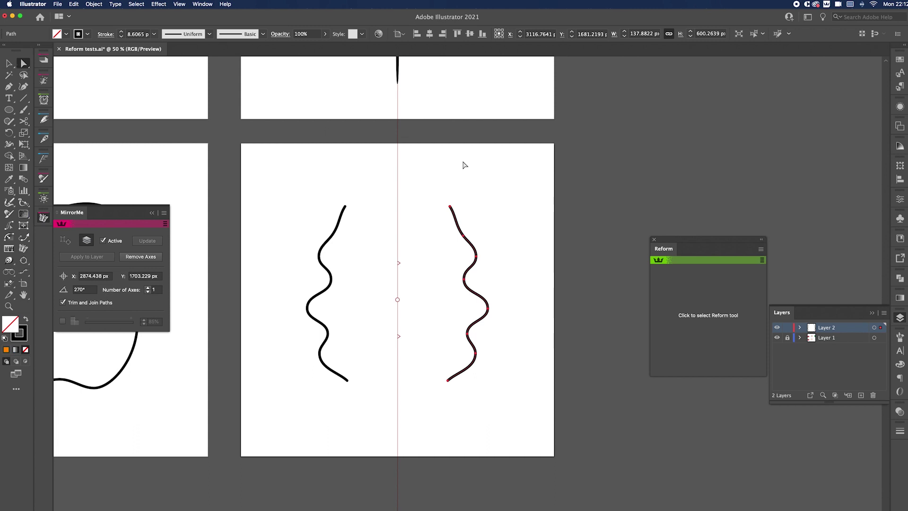
{"action": "left_click", "coordinate": [450, 208]}
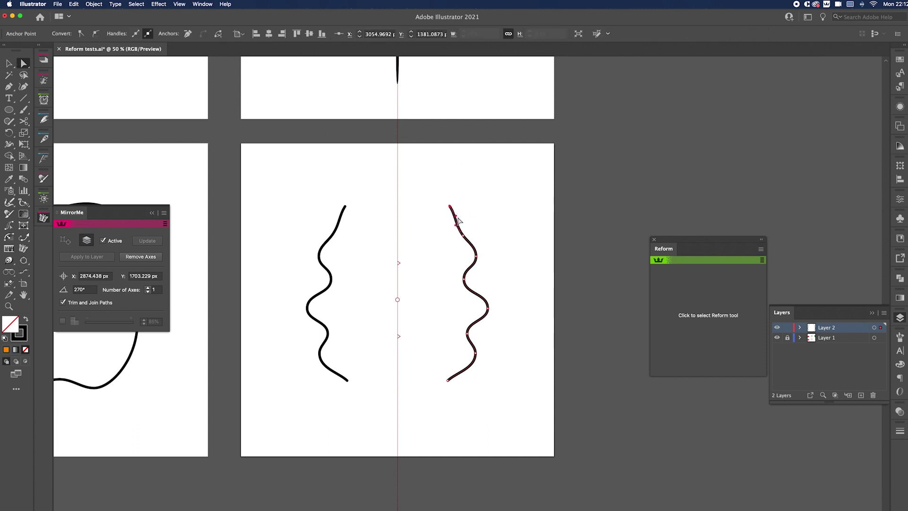
{"action": "left_click_drag", "start_coordinate": [457, 219], "coordinate": [464, 210]}
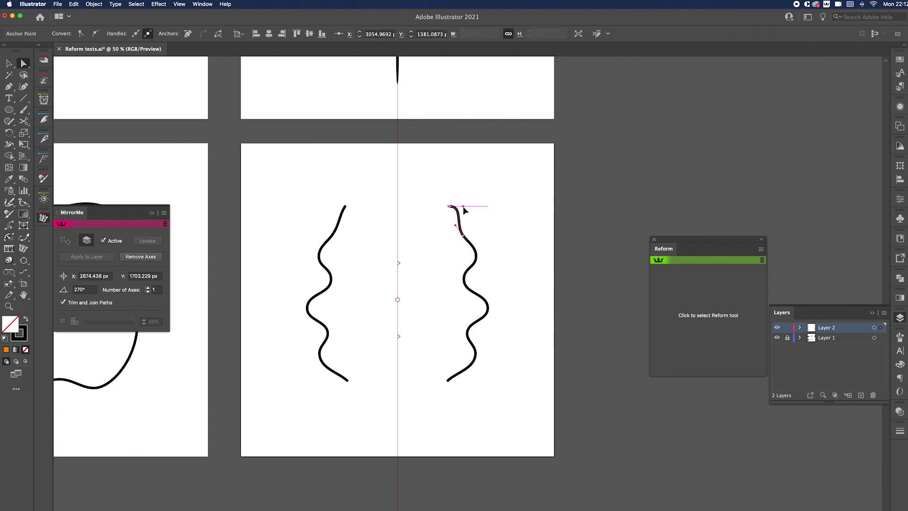
{"action": "left_click", "coordinate": [449, 379]}
{"action": "left_click_drag", "start_coordinate": [458, 374], "coordinate": [464, 380]}
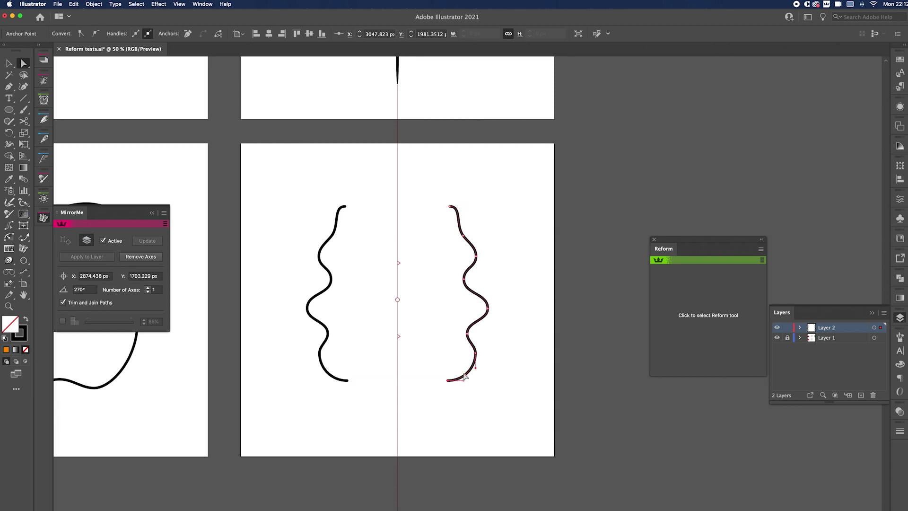
- Move the wavy edge onto the mirror axis so both halves join into one closed leaf outline
{"action": "key", "text": "v"}
{"action": "left_click", "coordinate": [432, 344]}
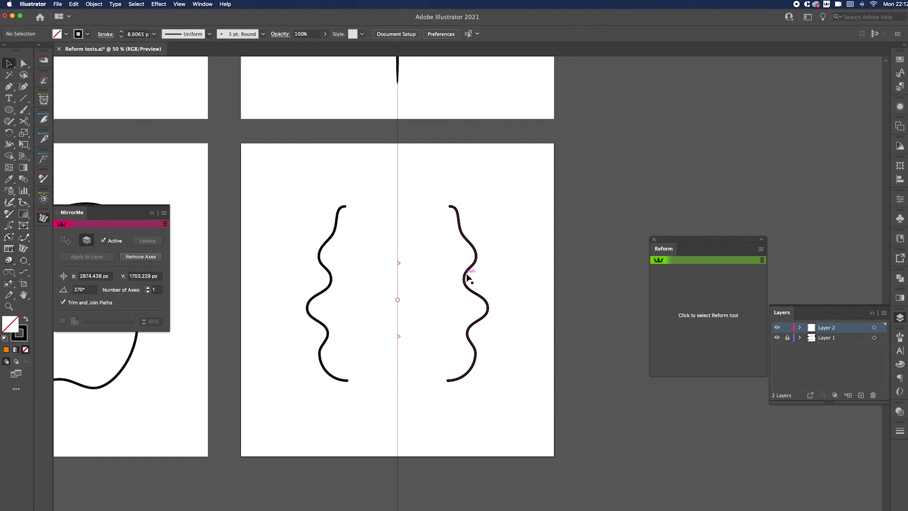
{"action": "left_click_drag", "start_coordinate": [466, 276], "coordinate": [415, 281]}
{"action": "left_click", "coordinate": [486, 280]}
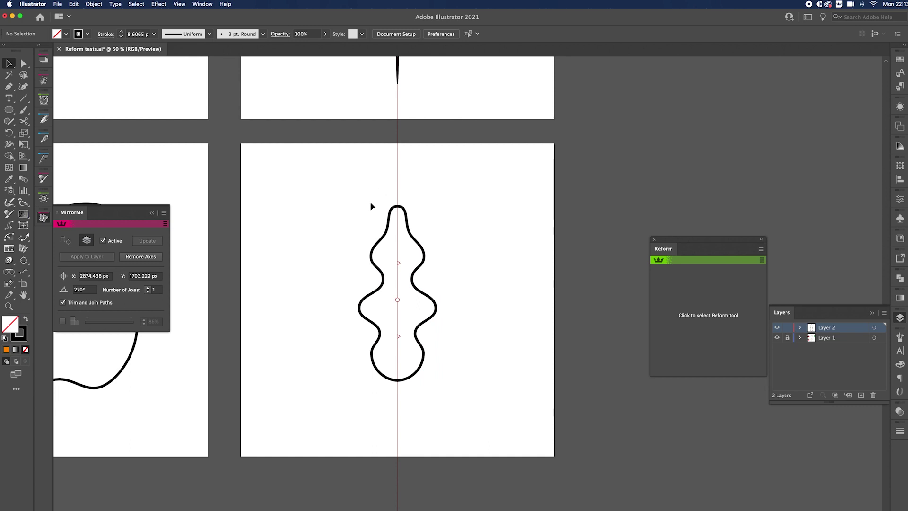
- Widen the joined leaf outline symmetrically about the mirror axis while keeping its height
{"action": "mouse_move", "coordinate": [350, 271]}
{"action": "left_mouse_down"}
{"action": "mouse_move", "coordinate": [373, 307]}
{"action": "mouse_move", "coordinate": [355, 289]}
{"action": "left_mouse_up"}
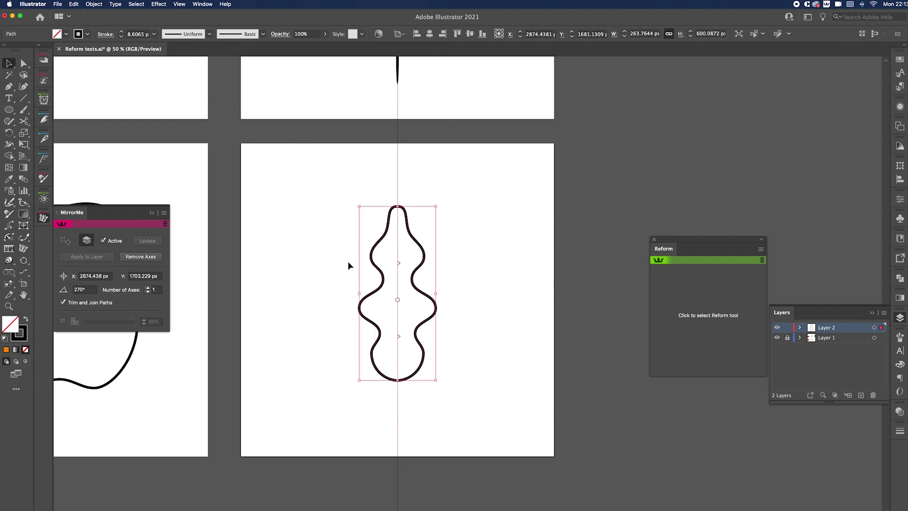
{"action": "right_click", "coordinate": [358, 293]}
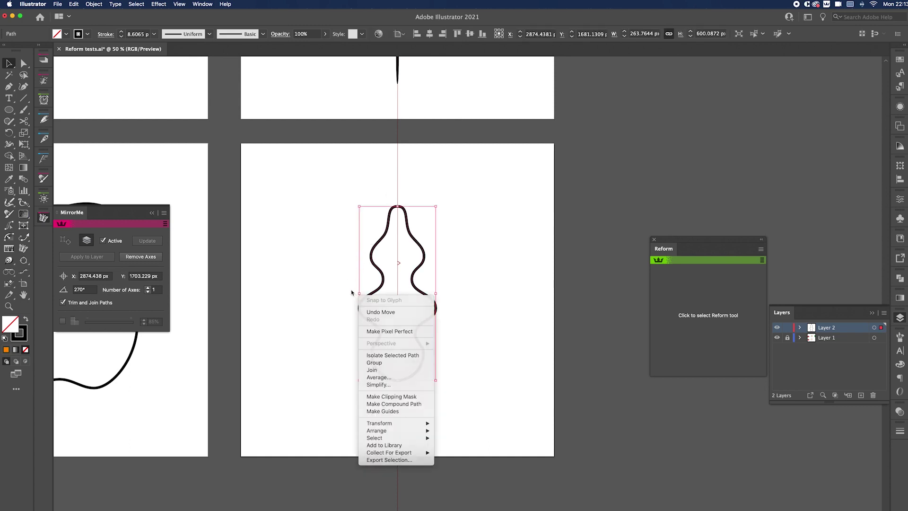
{"action": "key", "text": "Escape"}
{"action": "mouse_move", "coordinate": [359, 293]}
{"action": "left_mouse_down"}
{"action": "mouse_move", "coordinate": [335, 293]}
{"action": "mouse_move", "coordinate": [350, 288]}
{"action": "left_mouse_up"}
- Move the upper and lower inward dips of the leaf's edge outward to make the waves shallower
{"action": "key", "text": "a"}
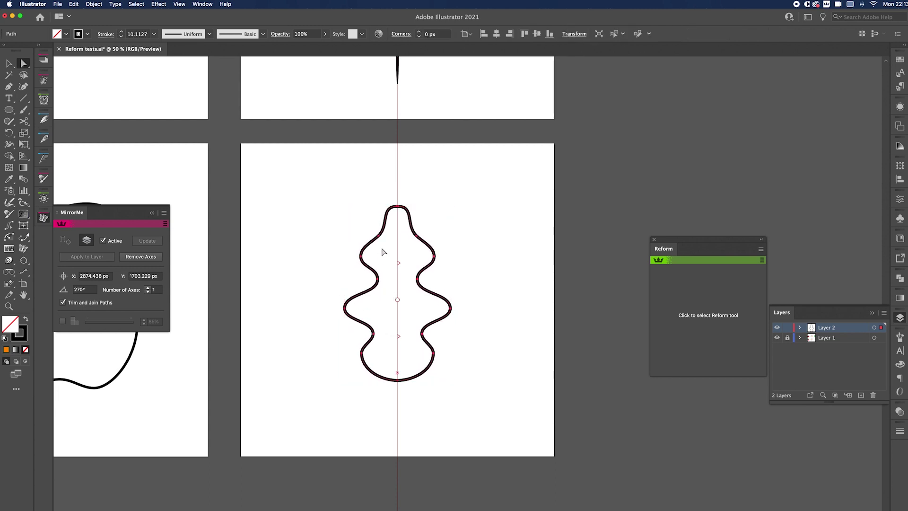
{"action": "left_click_drag", "start_coordinate": [418, 282], "coordinate": [425, 282]}
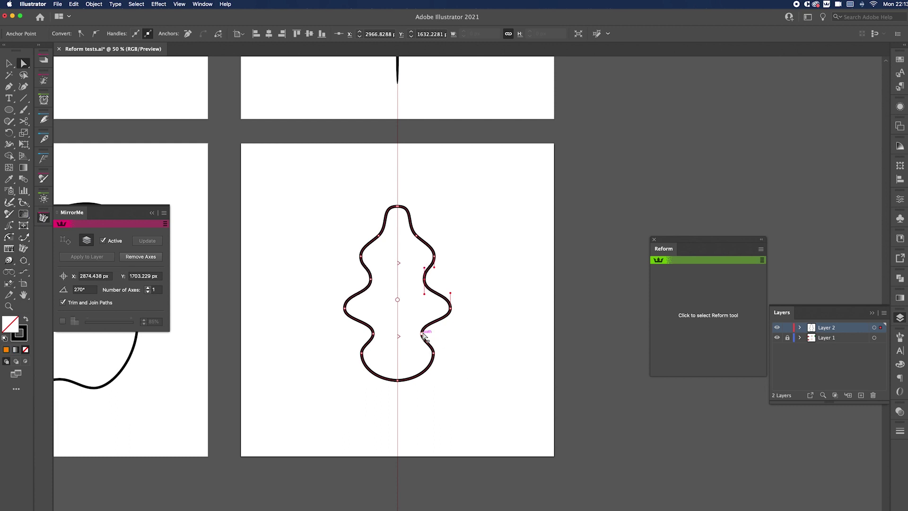
{"action": "left_click_drag", "start_coordinate": [423, 334], "coordinate": [426, 334]}
{"action": "key", "text": "Right"}
{"action": "key", "text": "Right"}
{"action": "key", "text": "Right"}
{"action": "key", "text": "Right"}
{"action": "key", "text": "Right"}
{"action": "key", "text": "Right"}
{"action": "key", "text": "Right"}
{"action": "key", "text": "Right"}
{"action": "key", "text": "Right"}
{"action": "key", "text": "Right"}
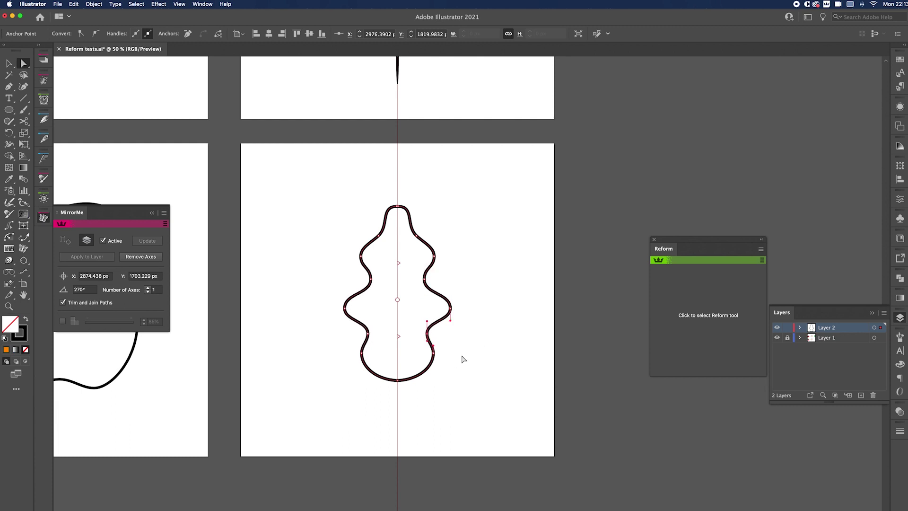
- Nudge the edge anchor between the leaf's narrow tip and its upper bulge vertically in small increments
{"action": "left_click", "coordinate": [416, 235]}
{"action": "key", "text": "Down"}
{"action": "key", "text": "Down"}
{"action": "key", "text": "Down"}
{"action": "key", "text": "Down"}
{"action": "key", "text": "Down"}
{"action": "key", "text": "Down"}
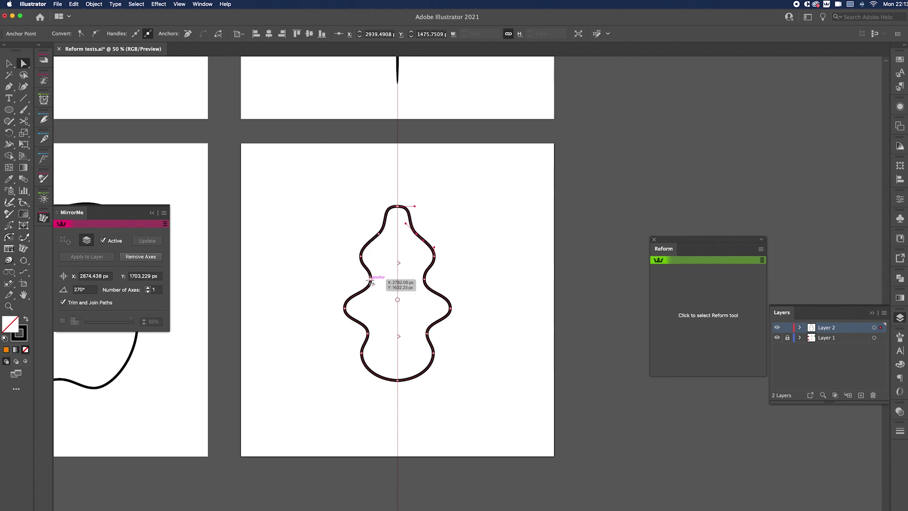
{"action": "left_click", "coordinate": [338, 246]}
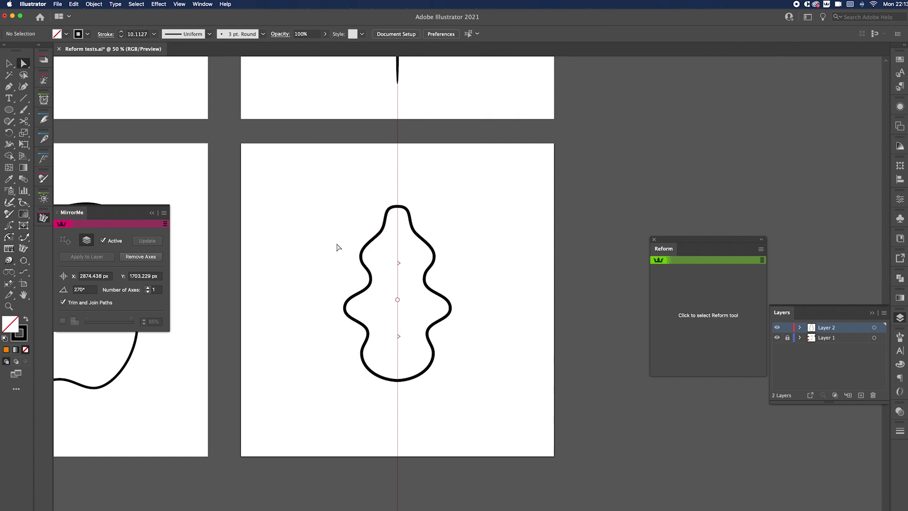
- Nudge the upper dip's anchor further outward to X 2984.8888 px
{"action": "left_click", "coordinate": [428, 281]}
{"action": "key", "text": "Right"}
{"action": "key", "text": "Right"}
{"action": "key", "text": "Right"}
{"action": "key", "text": "Right"}
{"action": "key", "text": "Right"}
{"action": "key", "text": "Right"}
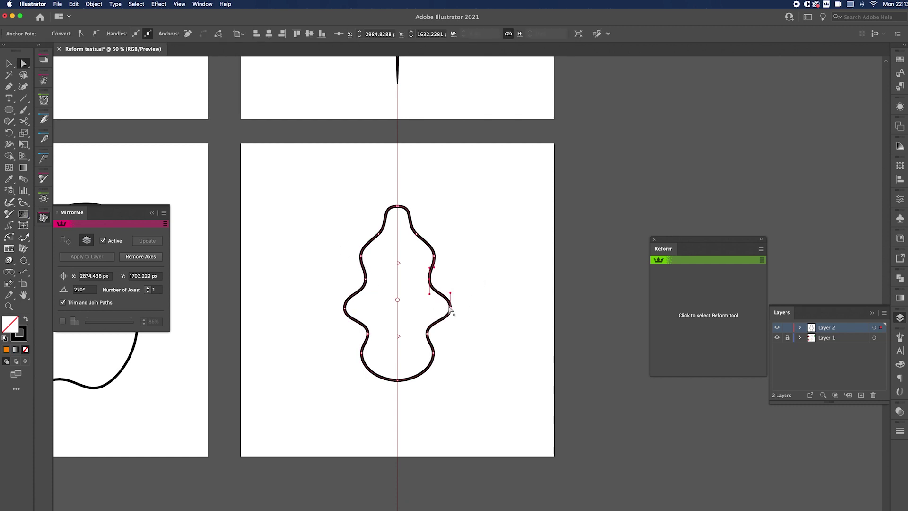
- Pull the leaf's widest bulge slightly inward to X 3050.5198 px and push the upper bulge slightly outward
{"action": "left_click_drag", "start_coordinate": [450, 308], "coordinate": [448, 308]}
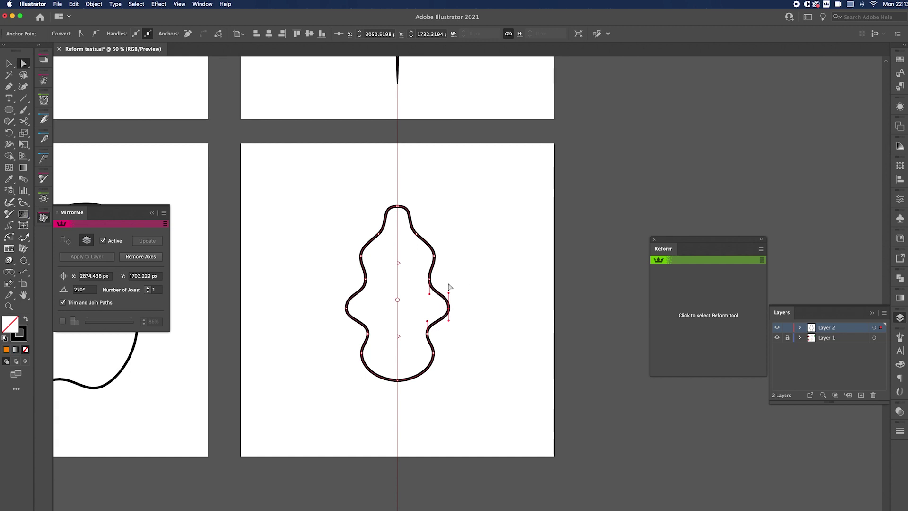
{"action": "left_click_drag", "start_coordinate": [436, 260], "coordinate": [439, 258]}
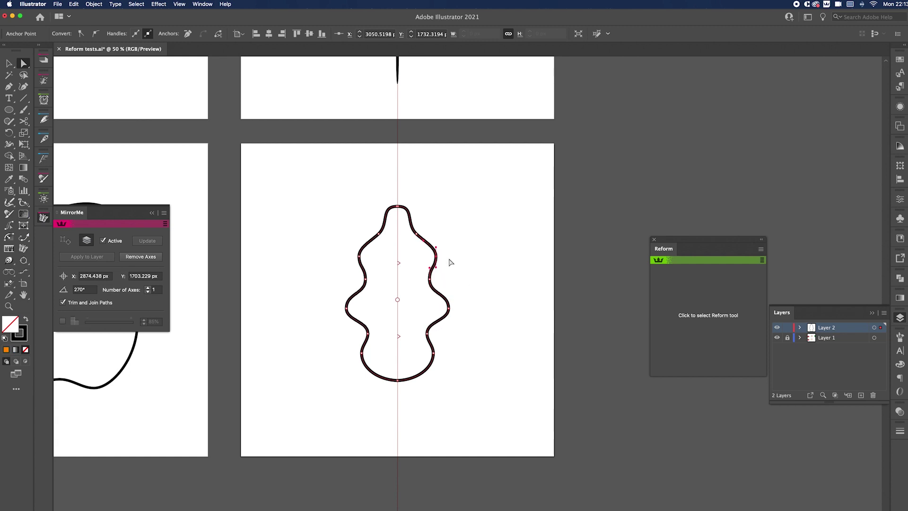
{"action": "left_click", "coordinate": [478, 280]}
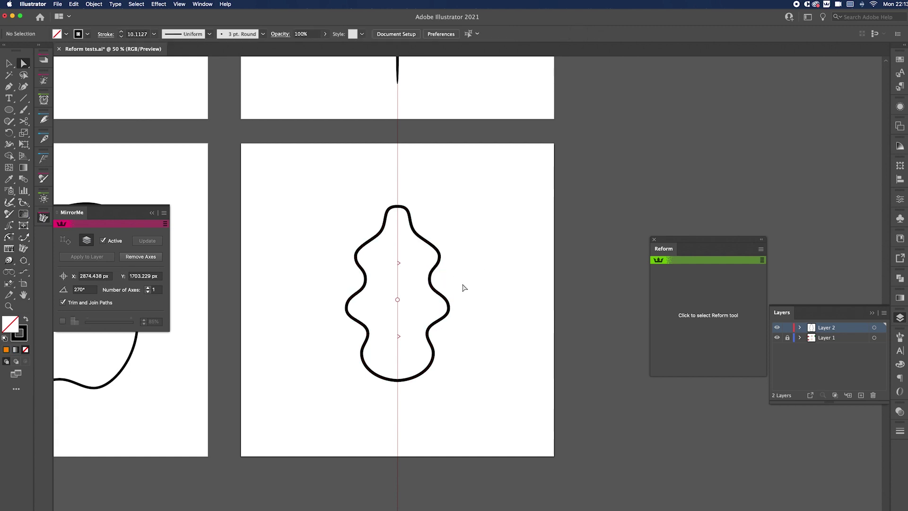
- Lower the anchor at the leaf's rounded base to Y 1993.1745 px
{"action": "left_click", "coordinate": [402, 378]}
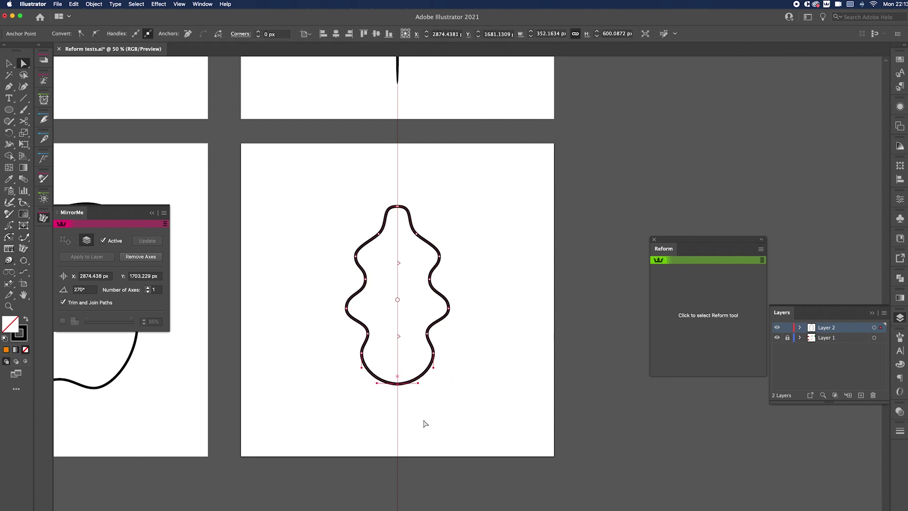
{"action": "key", "text": "Down"}
{"action": "key", "text": "Down"}
{"action": "key", "text": "Down"}
{"action": "key", "text": "Down"}
{"action": "key", "text": "Down"}
{"action": "key", "text": "Down"}
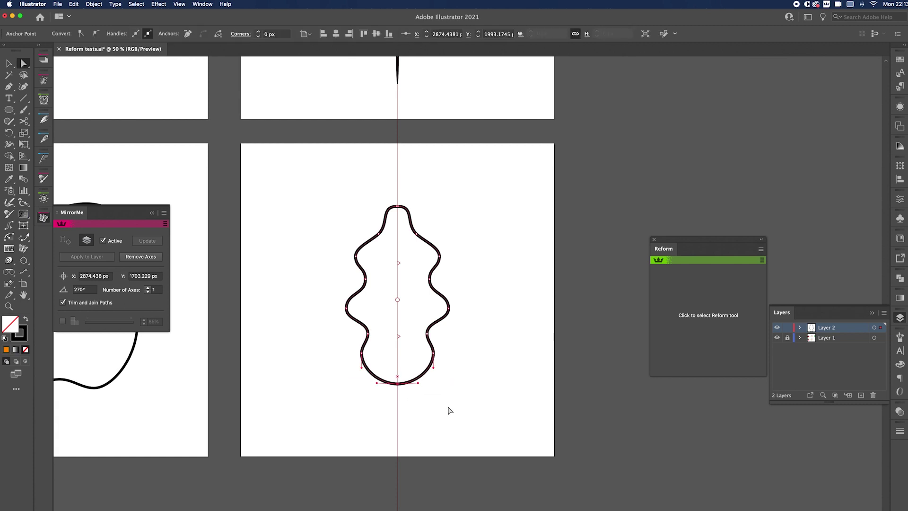
{"action": "key", "text": "v"}
{"action": "left_click", "coordinate": [452, 410]}
- Raise the anchor at the leaf's tip until the whole outline is about 636 px tall
{"action": "key", "text": "super+minus"}
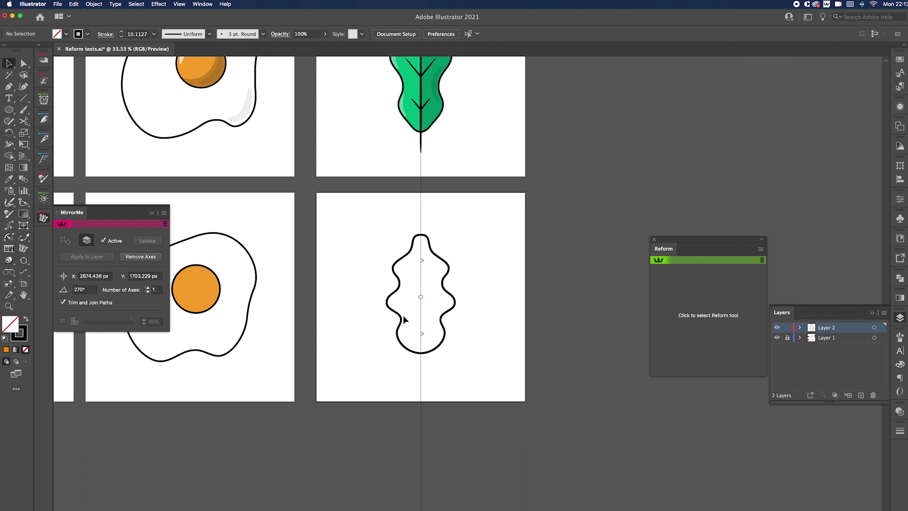
{"action": "scroll", "coordinate": [404, 320], "scroll_direction": "up", "scroll_amount": 3}
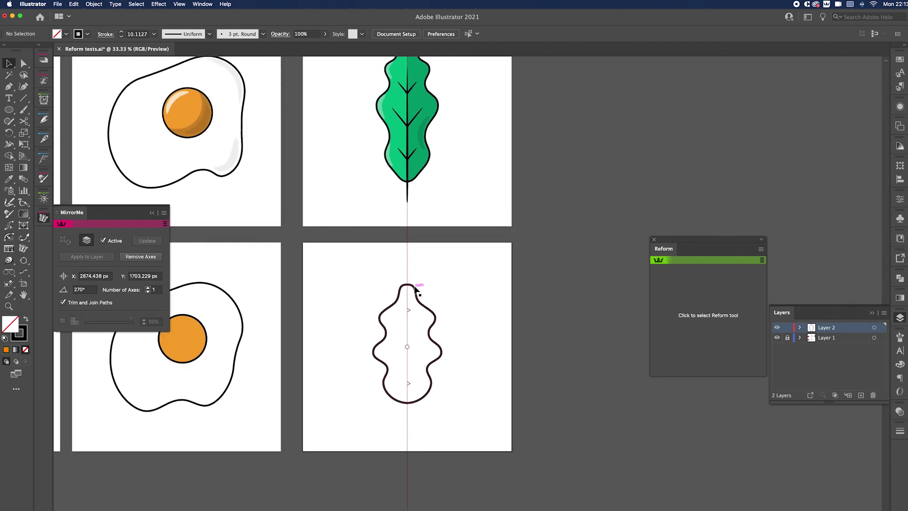
{"action": "key", "text": "a"}
{"action": "left_click", "coordinate": [414, 288]}
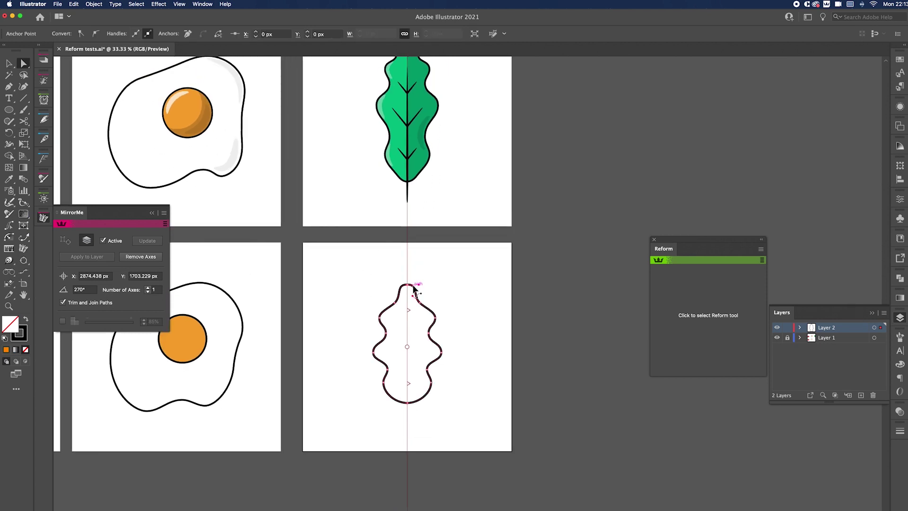
{"action": "left_click_drag", "start_coordinate": [414, 288], "coordinate": [399, 262]}
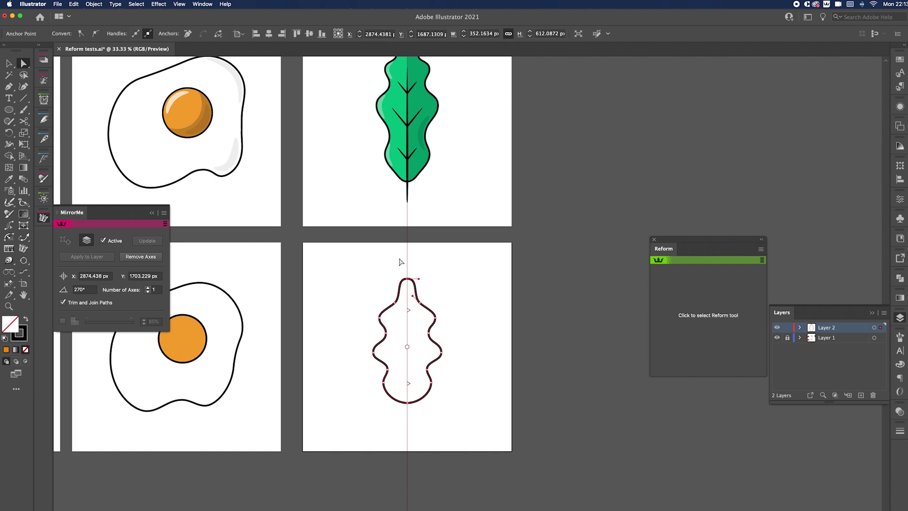
{"action": "left_click", "coordinate": [383, 259]}
{"action": "scroll", "coordinate": [358, 295], "scroll_direction": "up", "scroll_amount": 1}
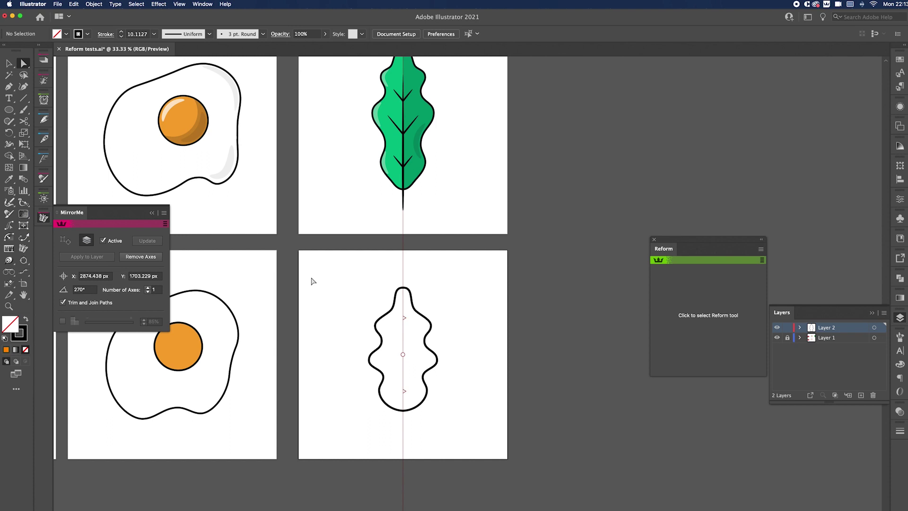
- Remove the MirrorMe axis and scale the leaf outline to about 390 × 705 px
{"action": "key", "text": "v"}
{"action": "left_click", "coordinate": [132, 261]}
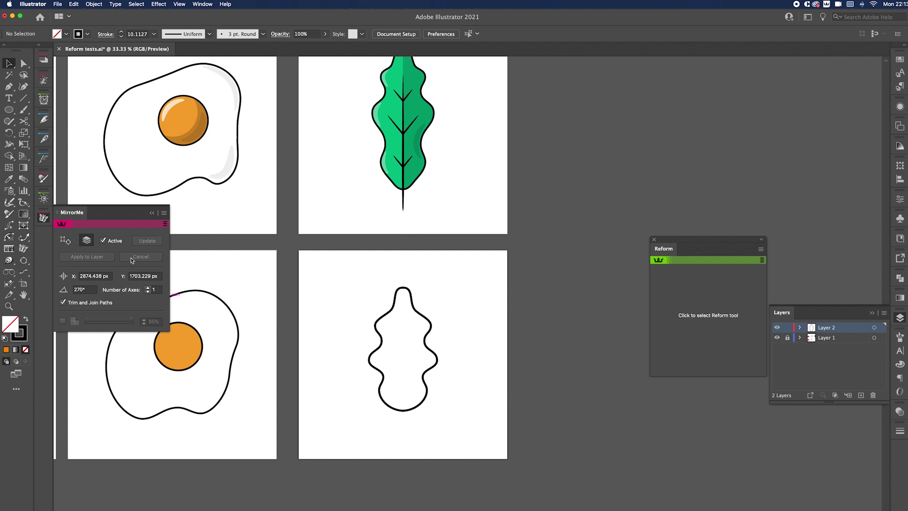
{"action": "left_click", "coordinate": [392, 312]}
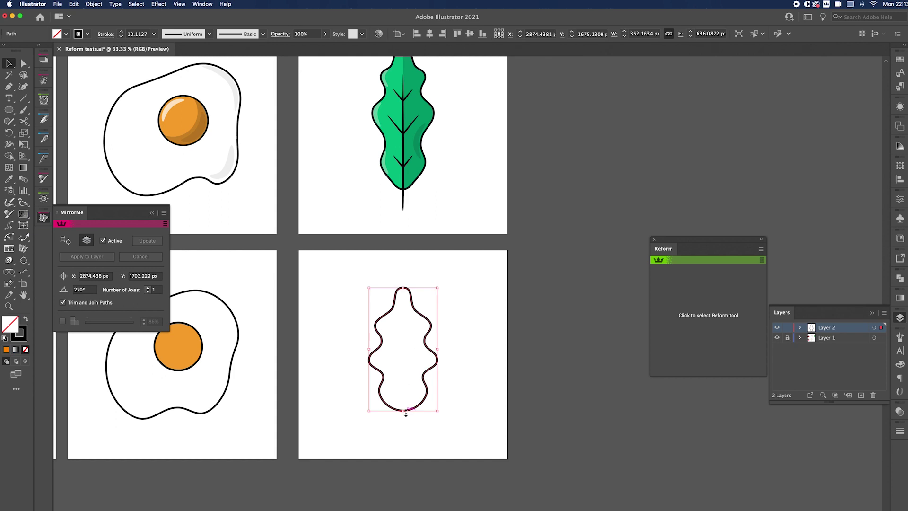
{"action": "left_click_drag", "start_coordinate": [406, 413], "coordinate": [406, 424]}
- Match the leaf outline's stroke to the egg white's outline with the Eyedropper
{"action": "key", "text": "i"}
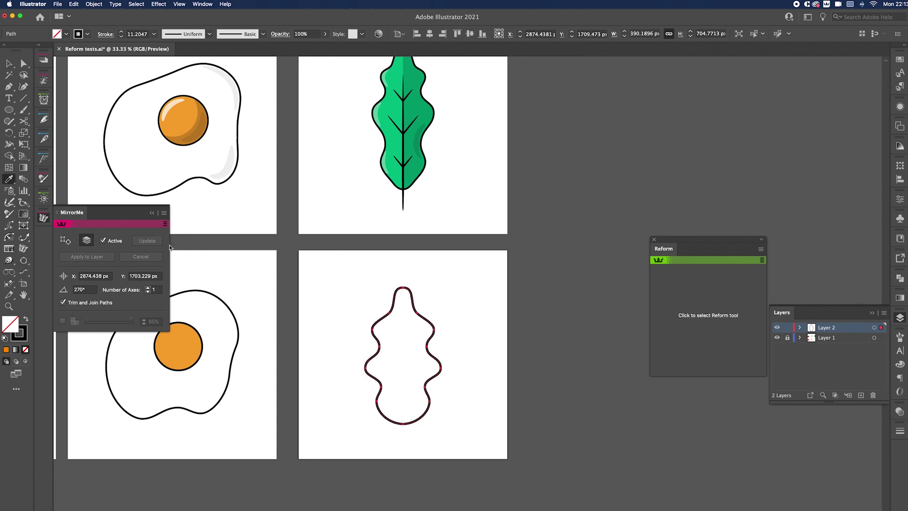
{"action": "left_click", "coordinate": [193, 289]}
{"action": "key", "text": "v"}
{"action": "left_click", "coordinate": [352, 245]}
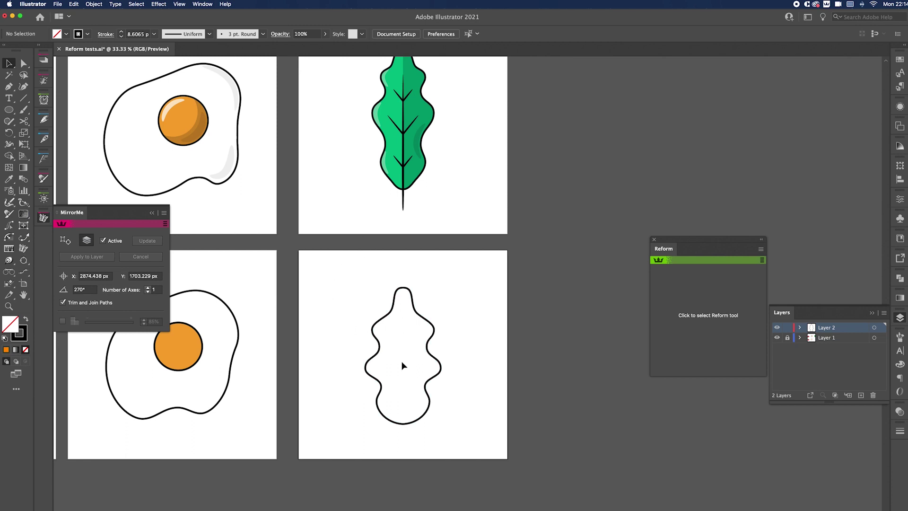
- Draw a straight central stem with the Pen tool from inside the tip to below the base, and move leaf and stem up about 42 px
{"action": "key", "text": "p"}
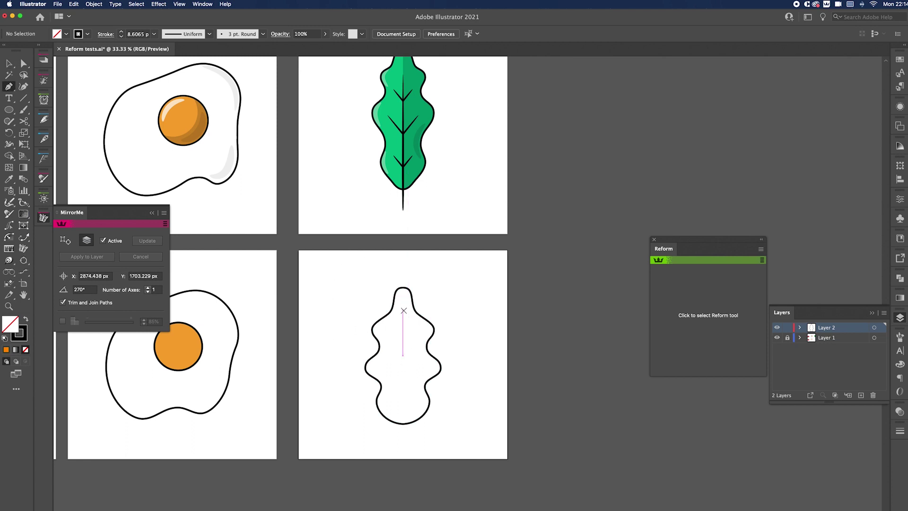
{"action": "left_click", "coordinate": [403, 315]}
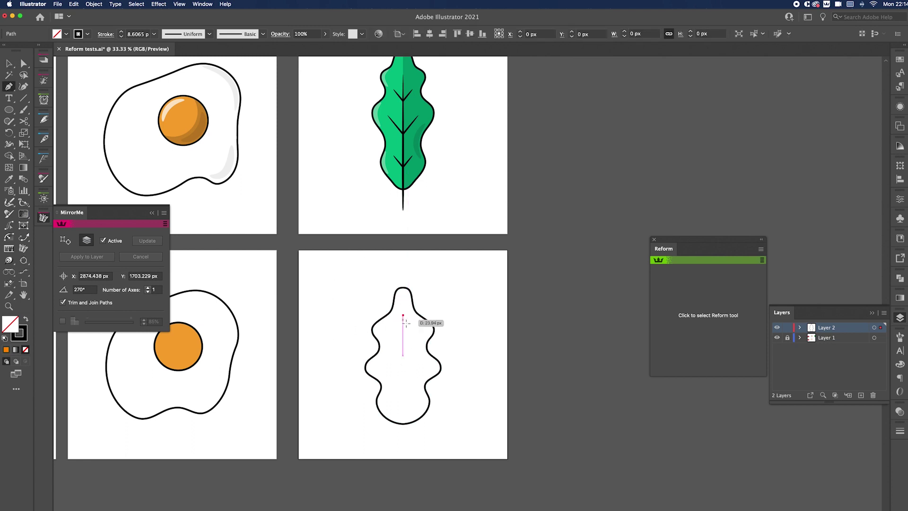
{"action": "left_click", "coordinate": [408, 448]}
{"action": "key", "text": "v"}
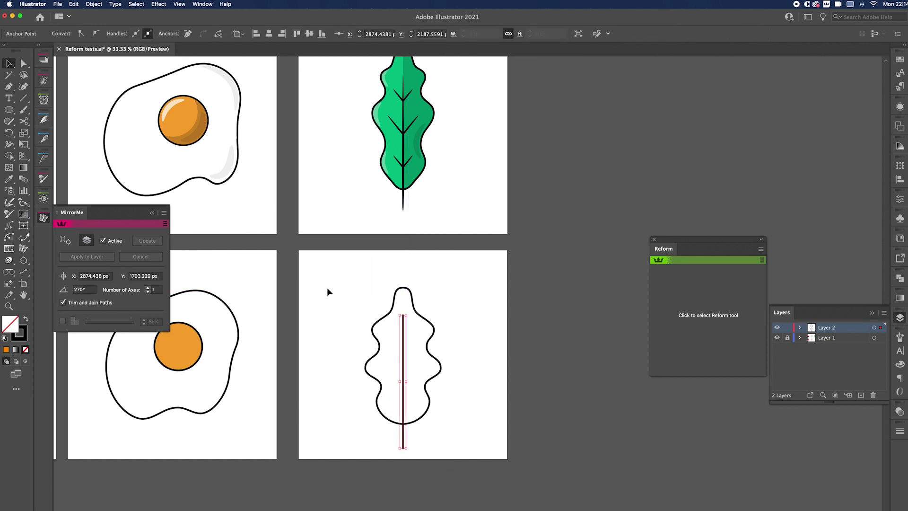
{"action": "left_click", "coordinate": [328, 287]}
{"action": "left_click_drag", "start_coordinate": [439, 400], "coordinate": [472, 419]}
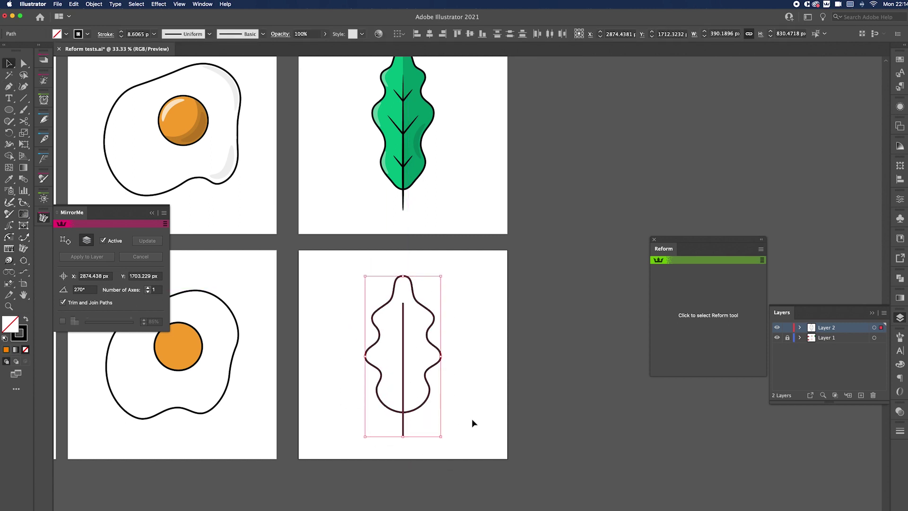
{"action": "left_click", "coordinate": [331, 331]}
- Fill the leaf outline with the lighter green of the finished leaf using the Eyedropper
{"action": "left_click", "coordinate": [387, 308]}
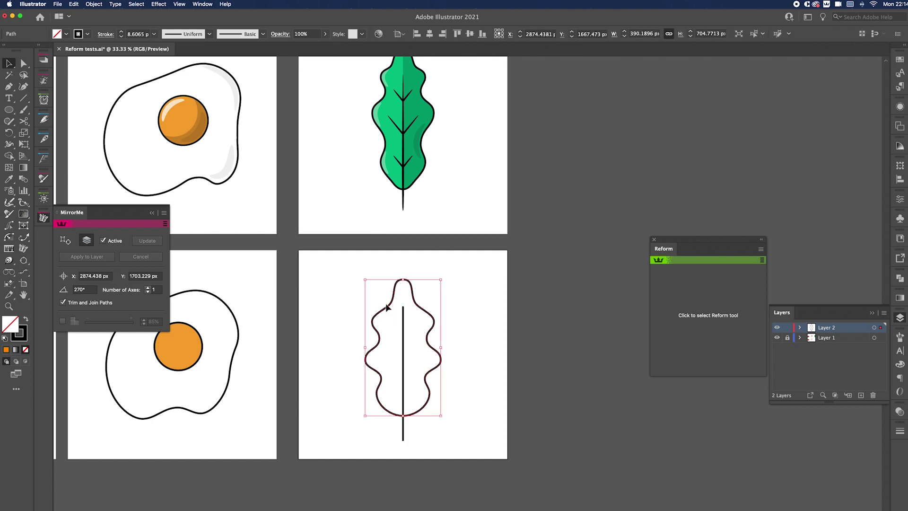
{"action": "key", "text": "i"}
{"action": "left_click", "coordinate": [392, 176]}
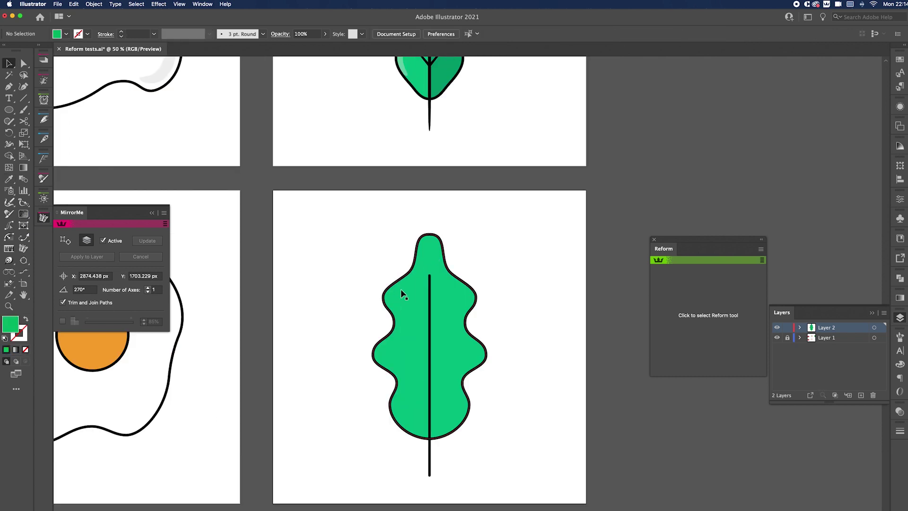
- Draw a 45° vein about 61 × 61 px up and left from the stem's upper half with the Pen tool, matching the stem's stroke with the Eyedropper
{"action": "key", "text": "p"}
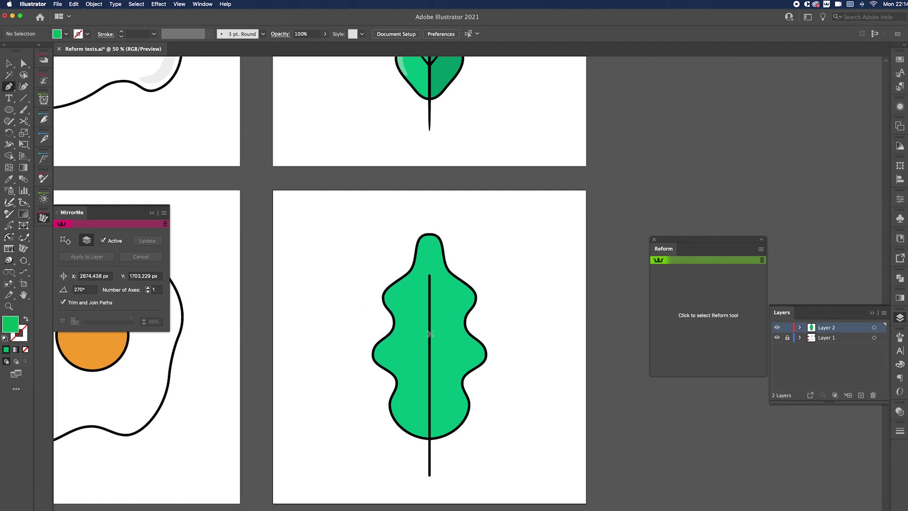
{"action": "left_click", "coordinate": [429, 333]}
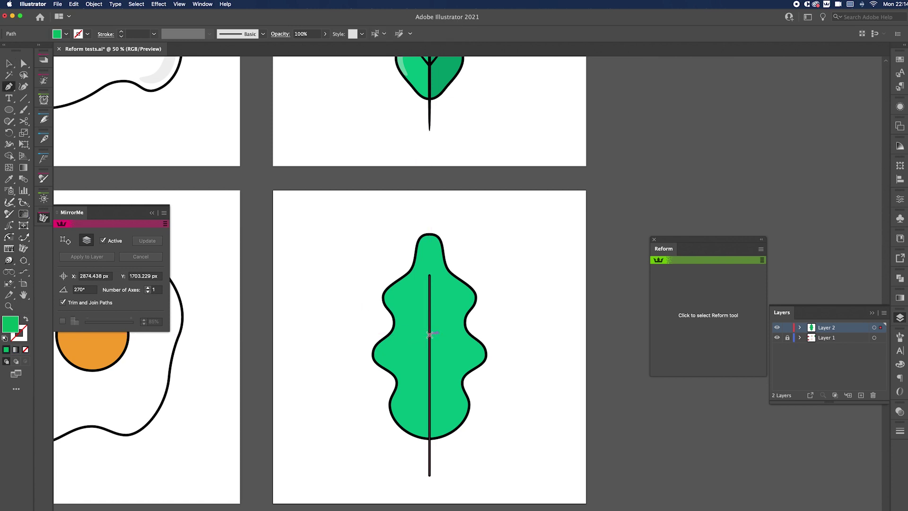
{"action": "left_click", "coordinate": [412, 315]}
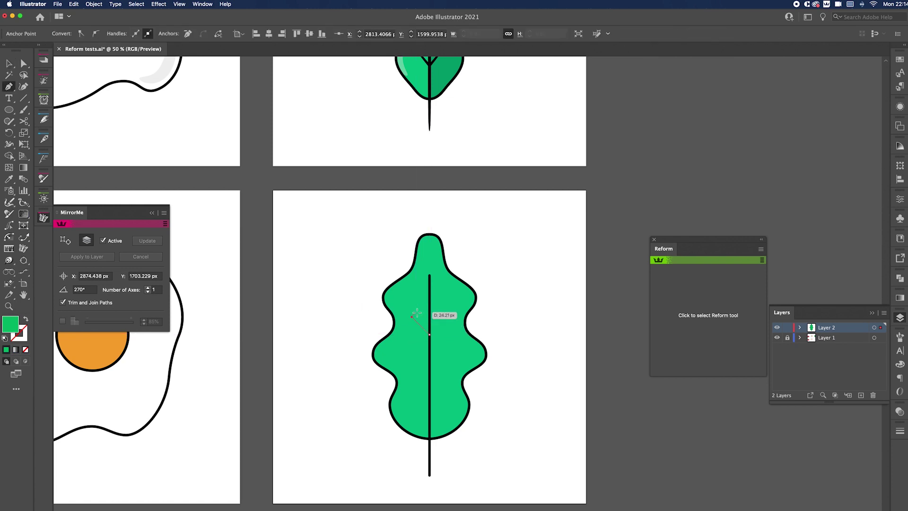
{"action": "key", "text": "i"}
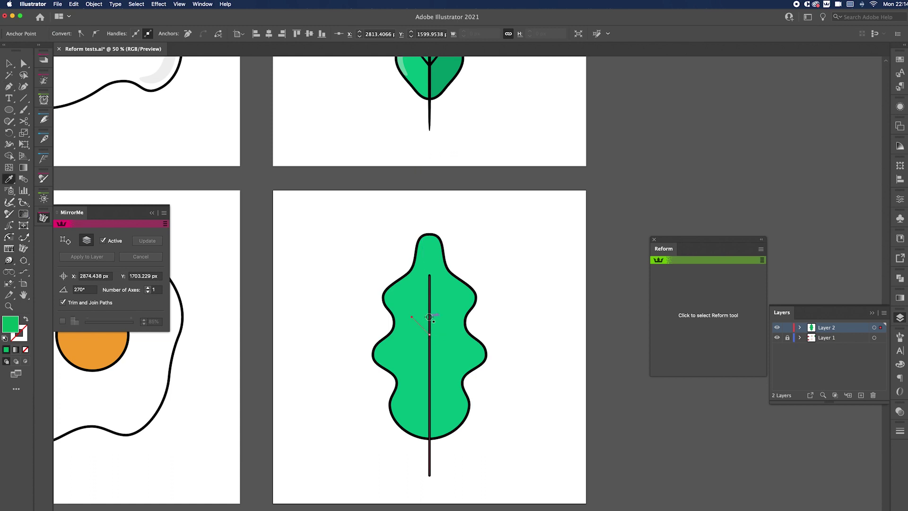
{"action": "left_click", "coordinate": [429, 324]}
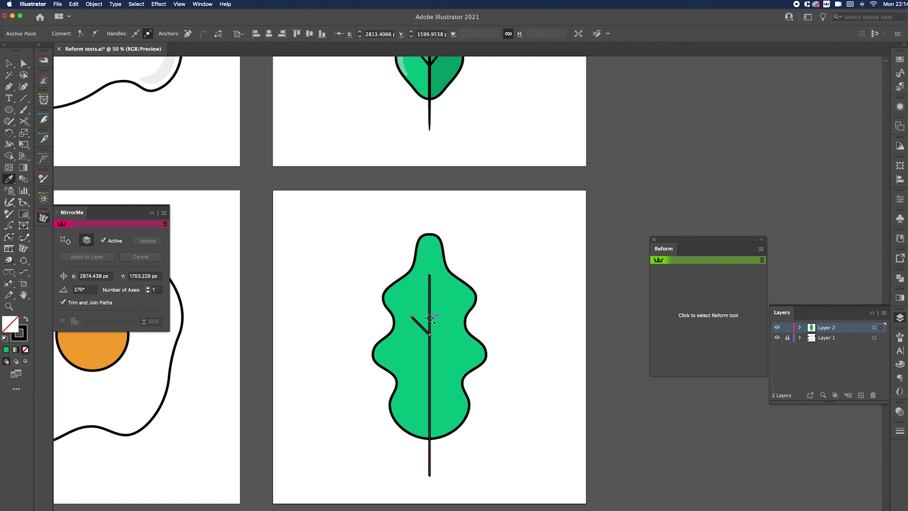
- Draw two more diagonal veins rising from the stem with the Pen tool: one lower on the left, one mid-height on the right about 72 × 72 px
{"action": "left_click", "coordinate": [429, 398]}
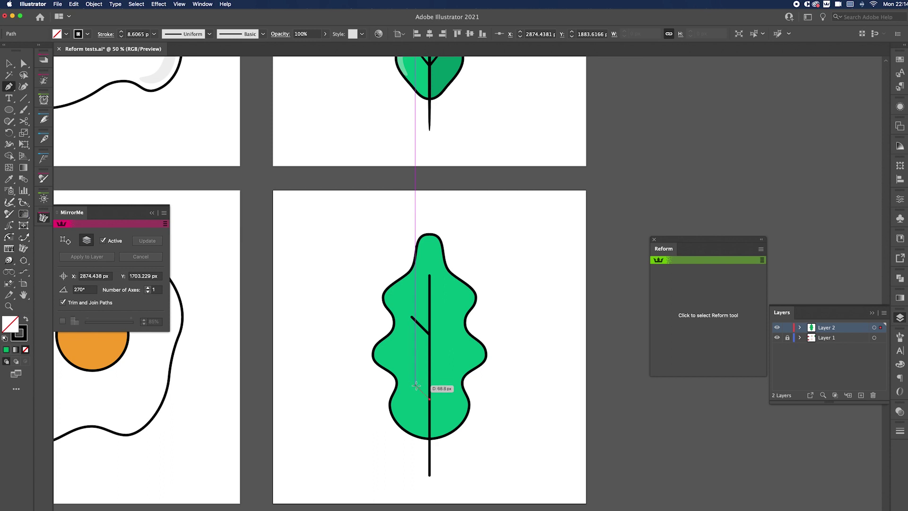
{"action": "left_click", "coordinate": [410, 380]}
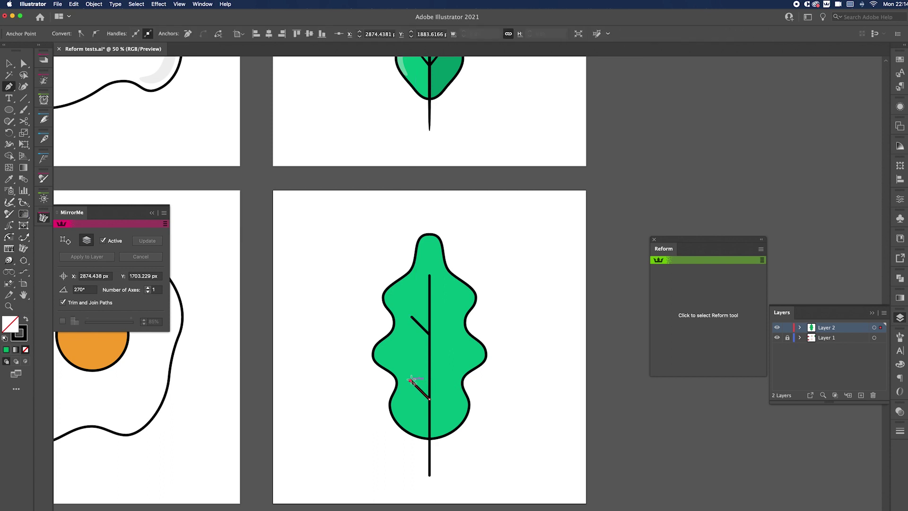
{"action": "key", "text": "Escape"}
{"action": "left_click", "coordinate": [430, 361]}
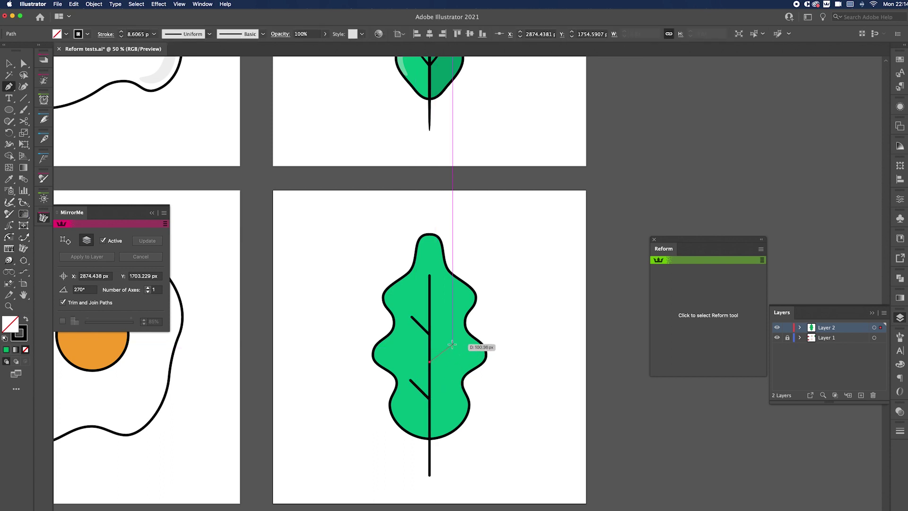
{"action": "left_click", "coordinate": [451, 341]}
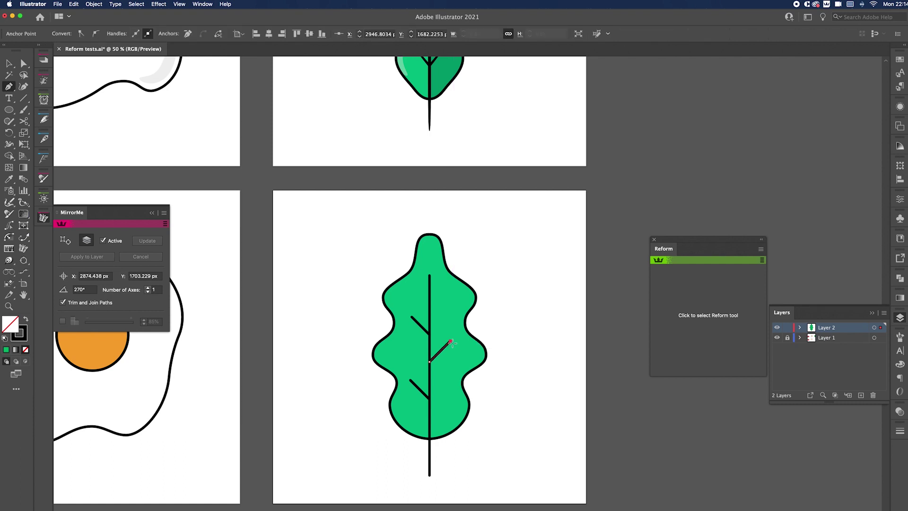
{"action": "key", "text": "v"}
{"action": "left_click", "coordinate": [337, 276]}
- Taper the outer ends of all three leaf veins to a point with the Width tool
{"action": "key", "text": "super+equal"}
{"action": "key", "text": "super+equal"}
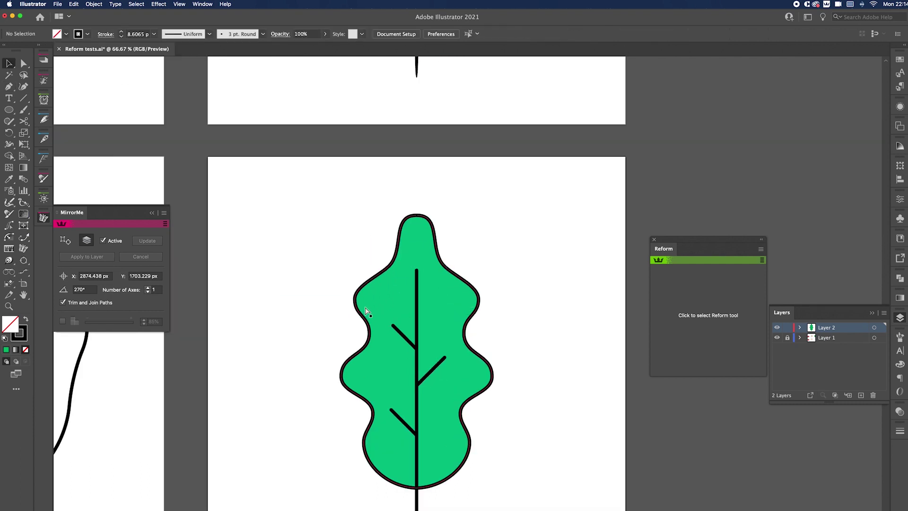
{"action": "left_click", "coordinate": [366, 354]}
{"action": "left_click_drag", "start_coordinate": [253, 250], "coordinate": [282, 145]}
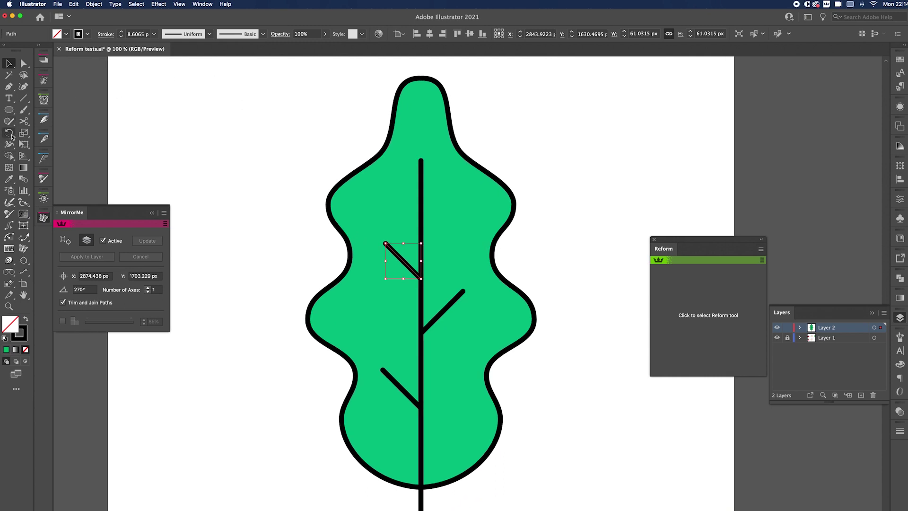
{"action": "left_click", "coordinate": [9, 144]}
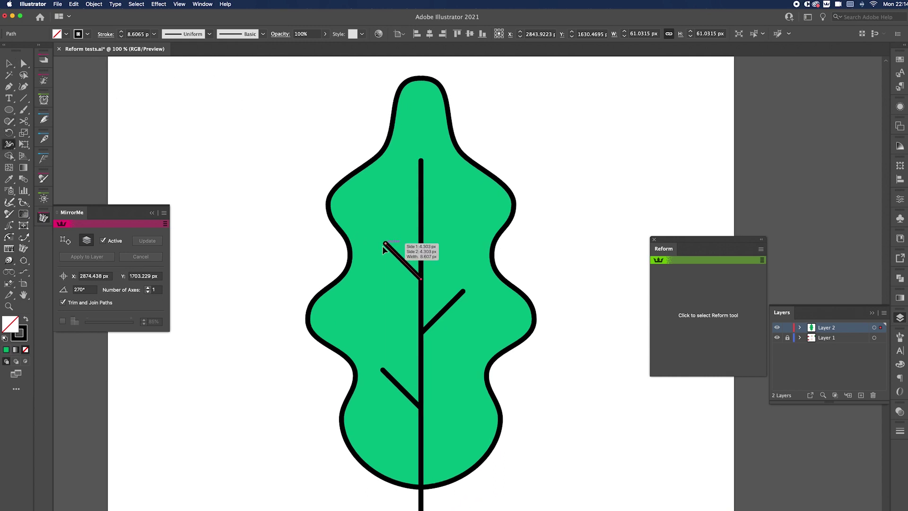
{"action": "mouse_move", "coordinate": [384, 245]}
{"action": "left_mouse_down"}
{"action": "mouse_move", "coordinate": [385, 253]}
{"action": "mouse_move", "coordinate": [386, 245]}
{"action": "left_mouse_up"}
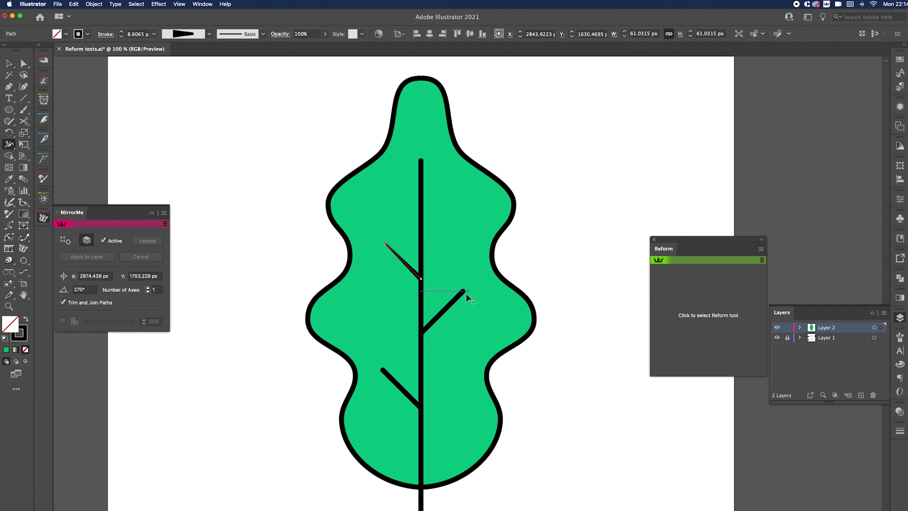
{"action": "left_click_drag", "start_coordinate": [464, 292], "coordinate": [463, 292]}
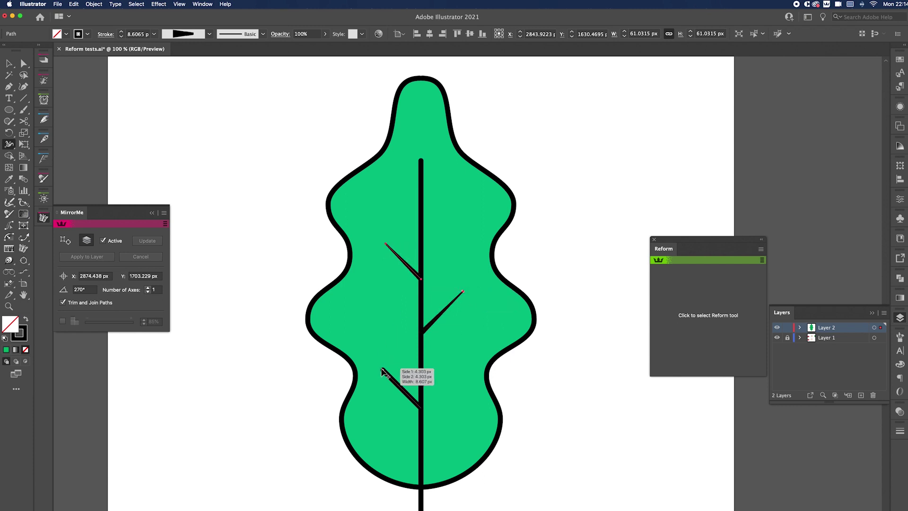
{"action": "left_click_drag", "start_coordinate": [382, 371], "coordinate": [383, 370]}
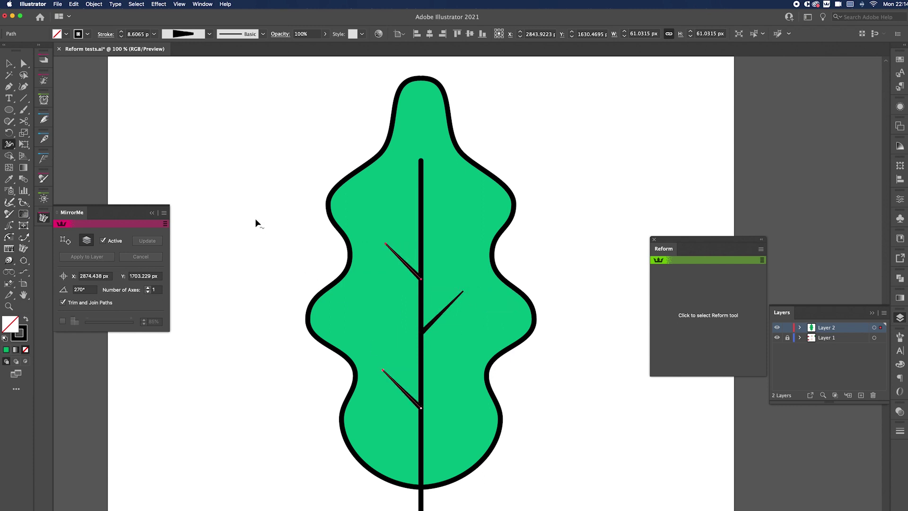
{"action": "key", "text": "v"}
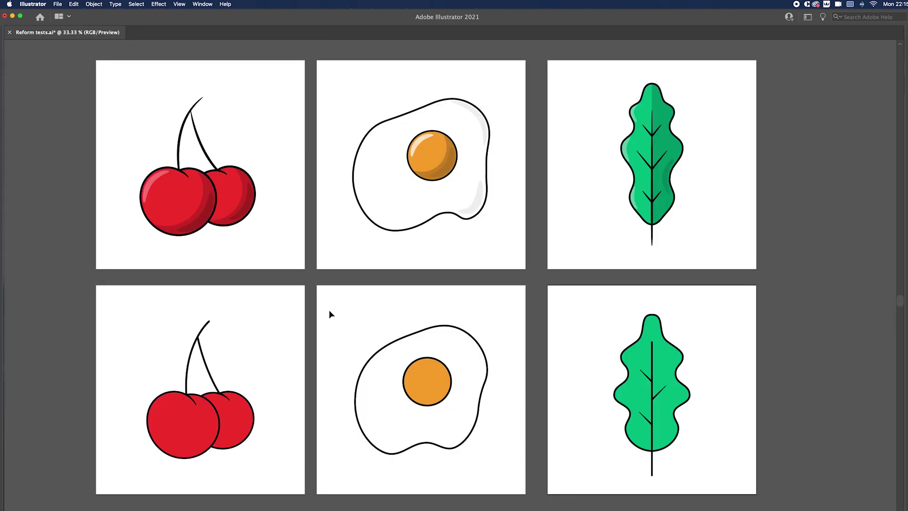